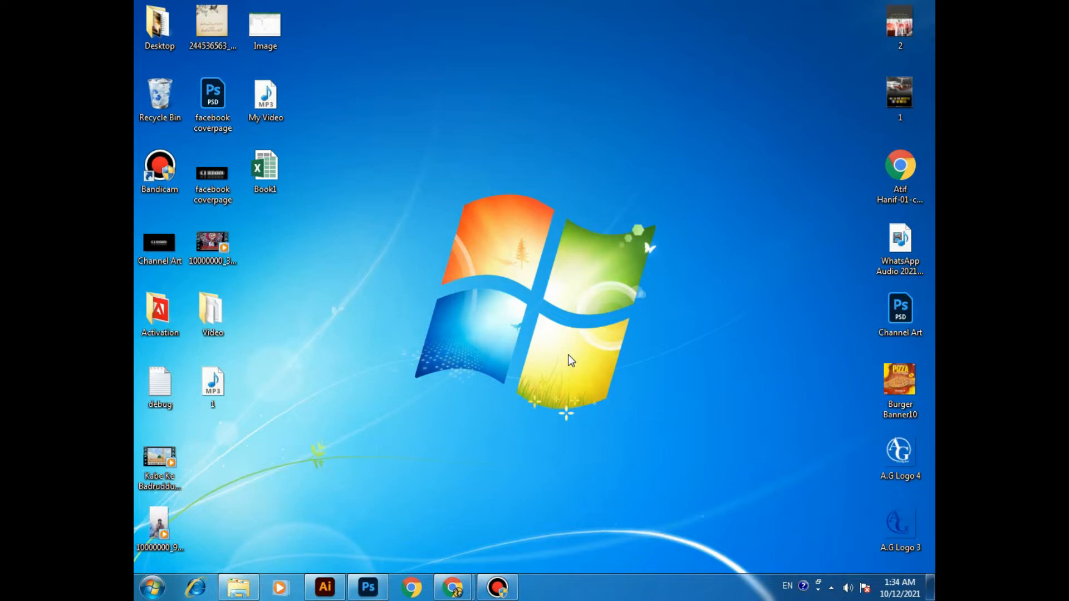
Step: Switch to Photoshop with the blank 1280 x 1280 px social media document
left_click(368, 587)
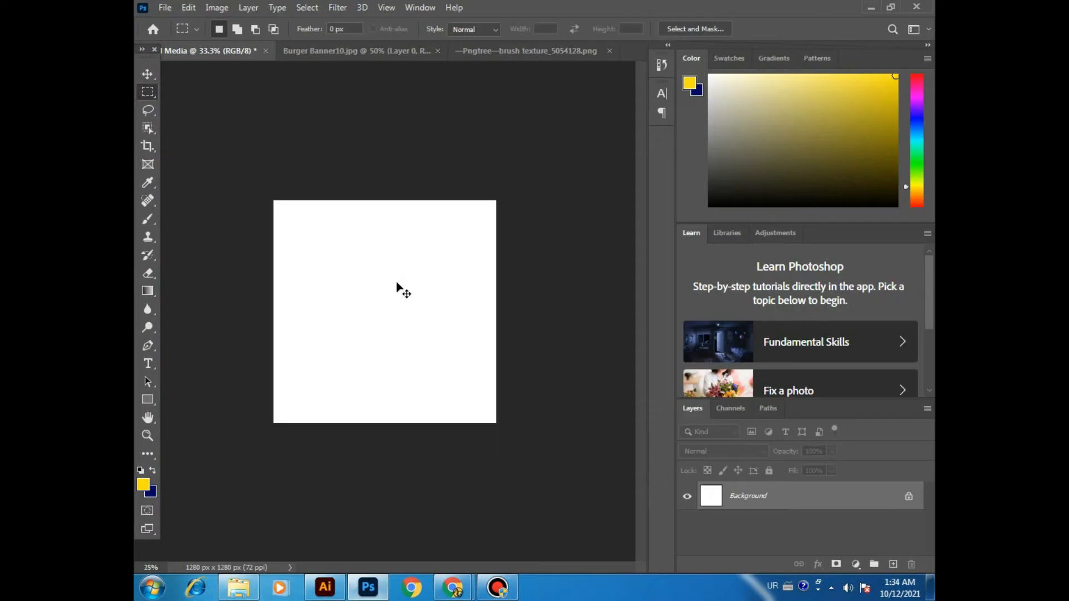
key("ctrl+plus")
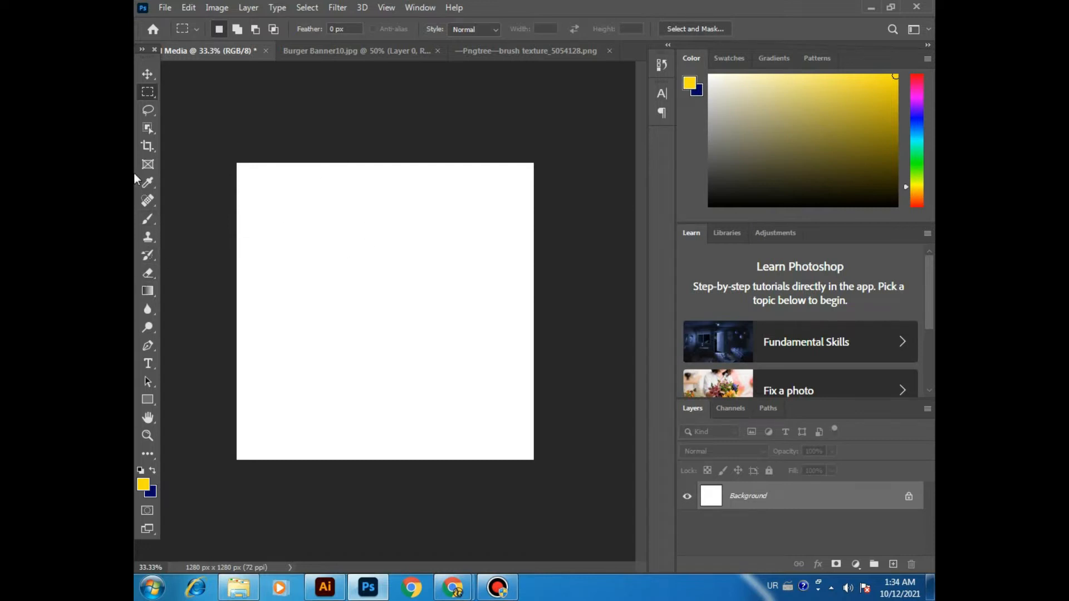
Step: Paint a soft yellow horizontal stroke and a dark blue one below it directly on the Background layer with the Brush tool
left_click(146, 221)
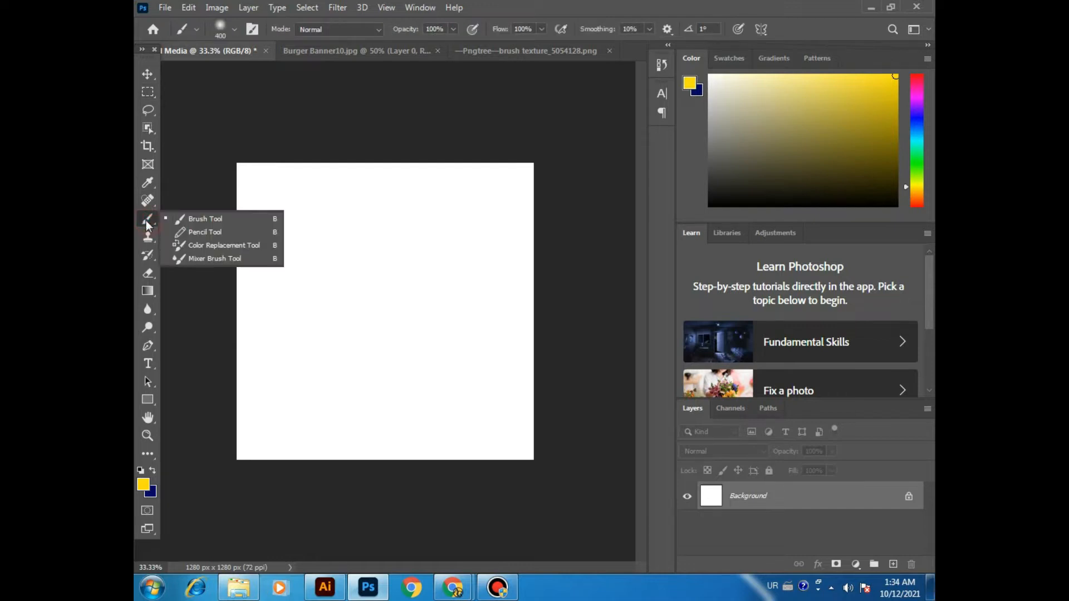
left_click(242, 219)
left_click_drag(286, 238, 481, 238)
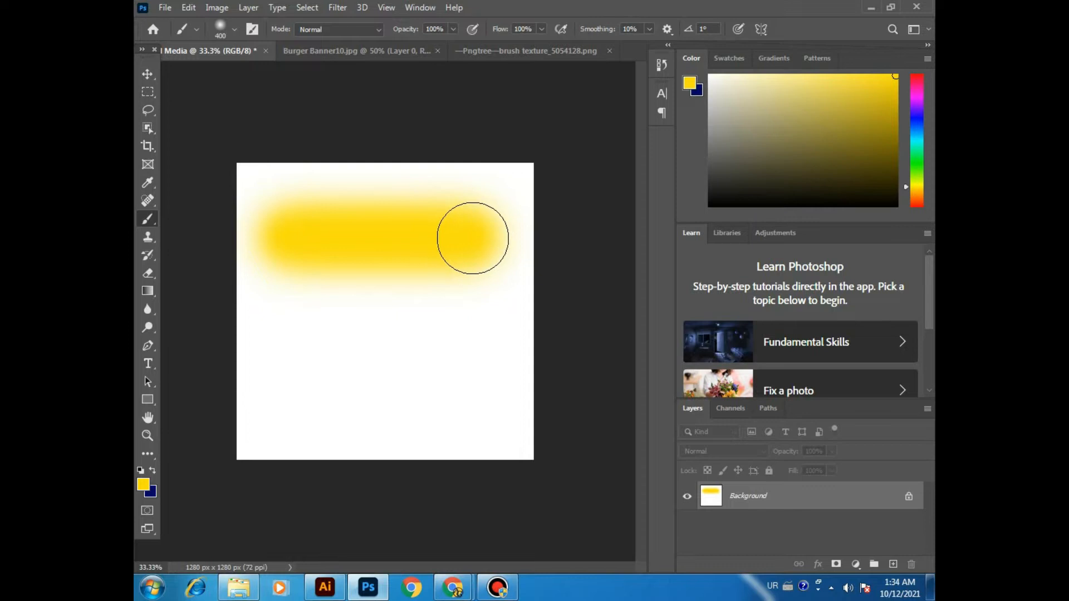
left_click(156, 472)
left_click(280, 368)
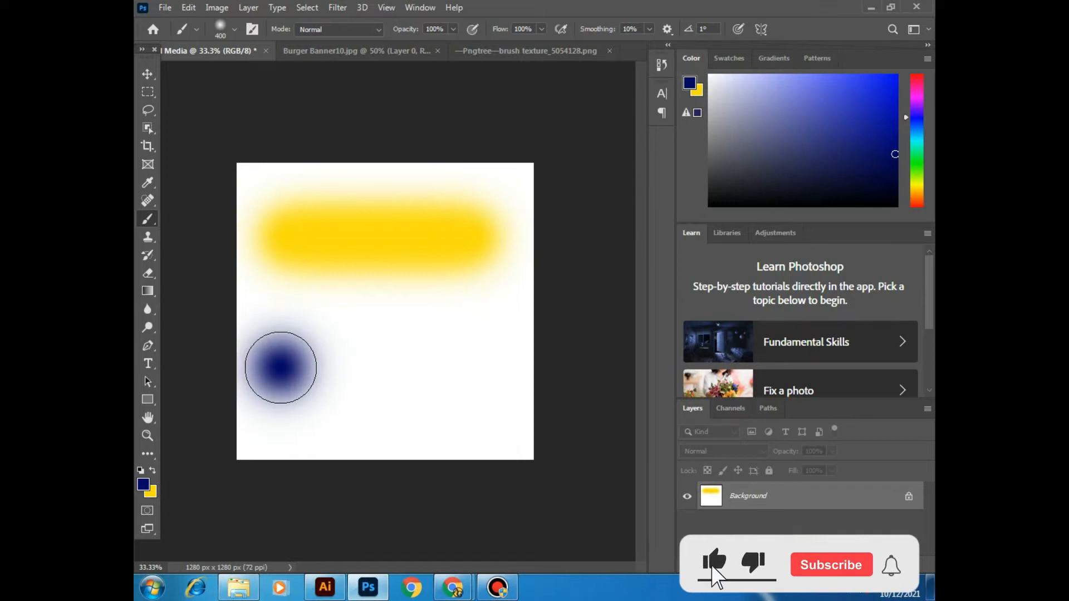
left_click_drag(282, 368, 484, 364)
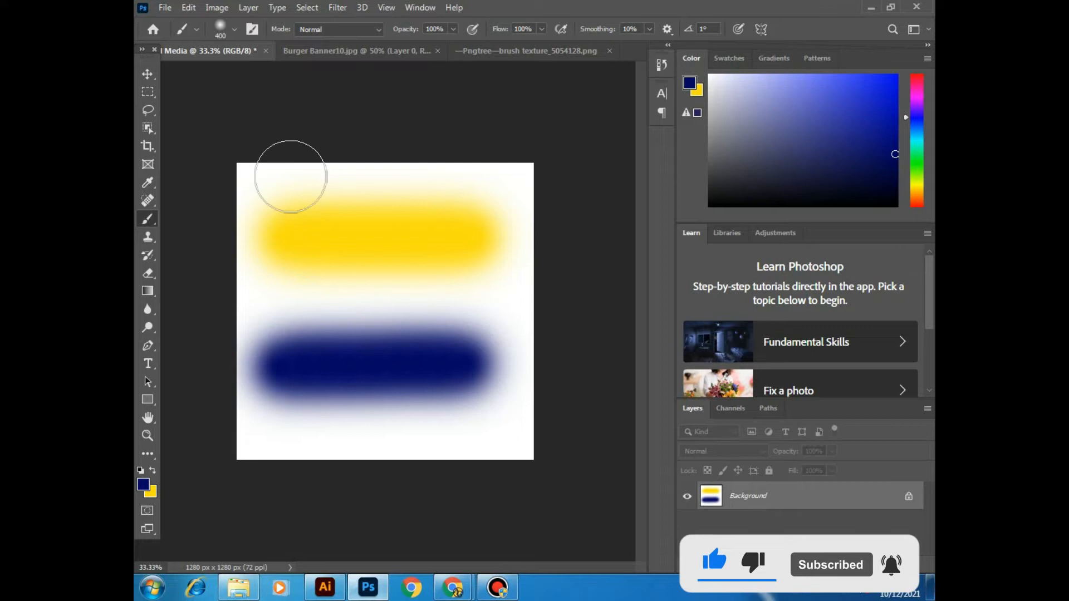
Step: Convert the painted Background to a normal layer and move it on the canvas with the Move tool
left_click(149, 74)
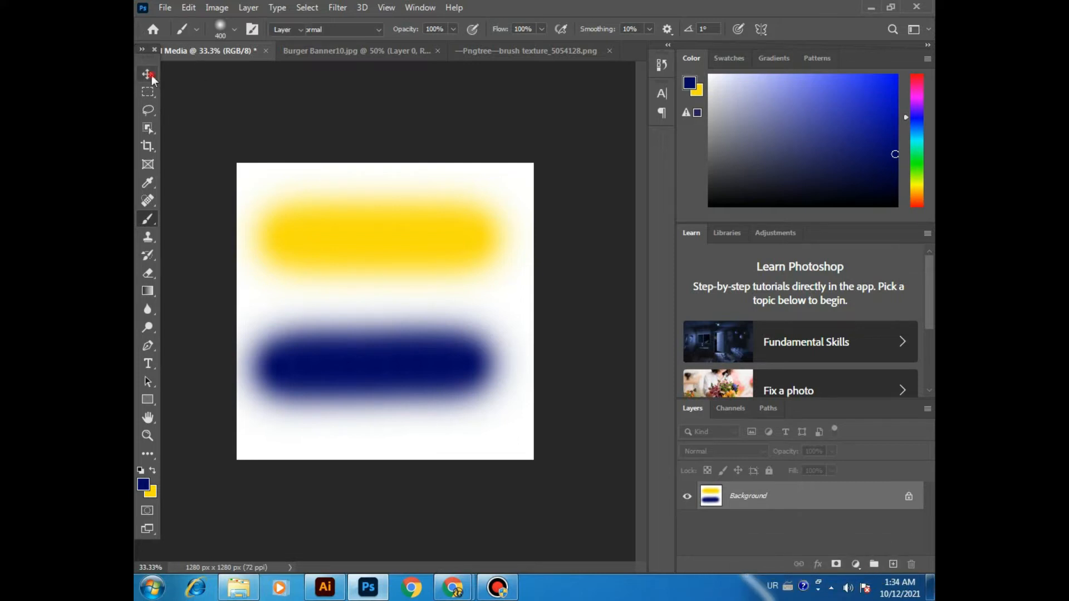
left_click_drag(366, 250, 417, 241)
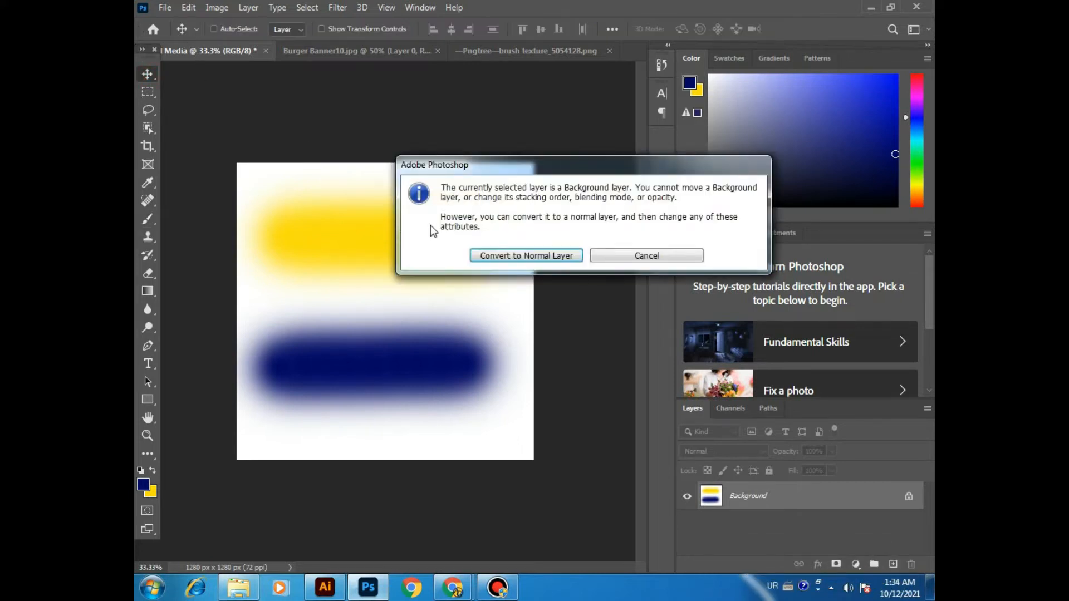
left_click(523, 255)
left_click_drag(468, 272, 405, 262)
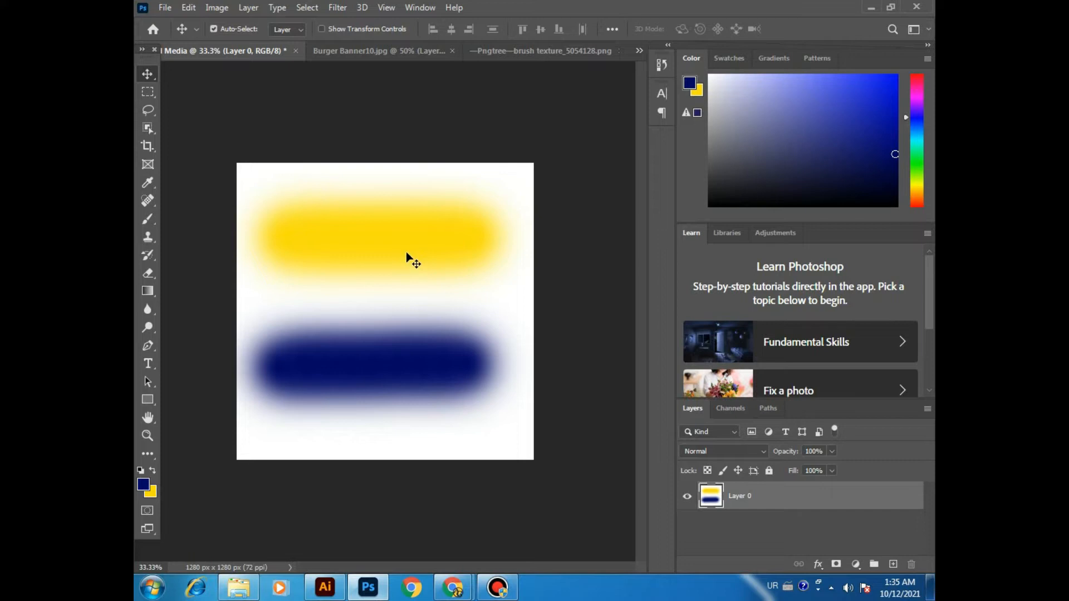
left_click(405, 251)
Step: Undo the layer move, the Background conversion and both brush strokes
key("ctrl+z")
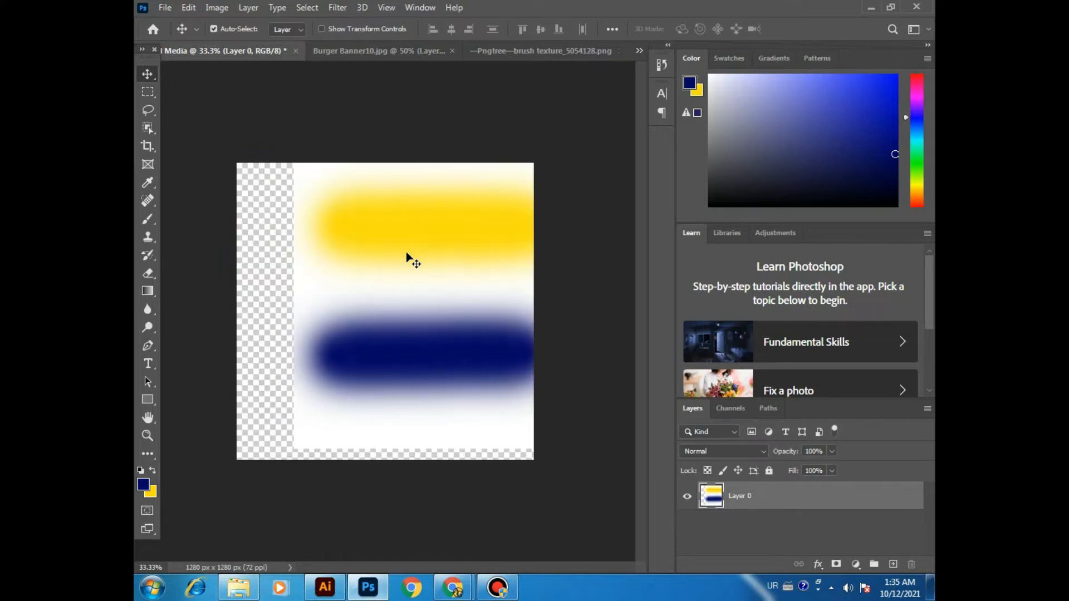
key("ctrl+z")
key("ctrl+z")
key("ctrl+z")
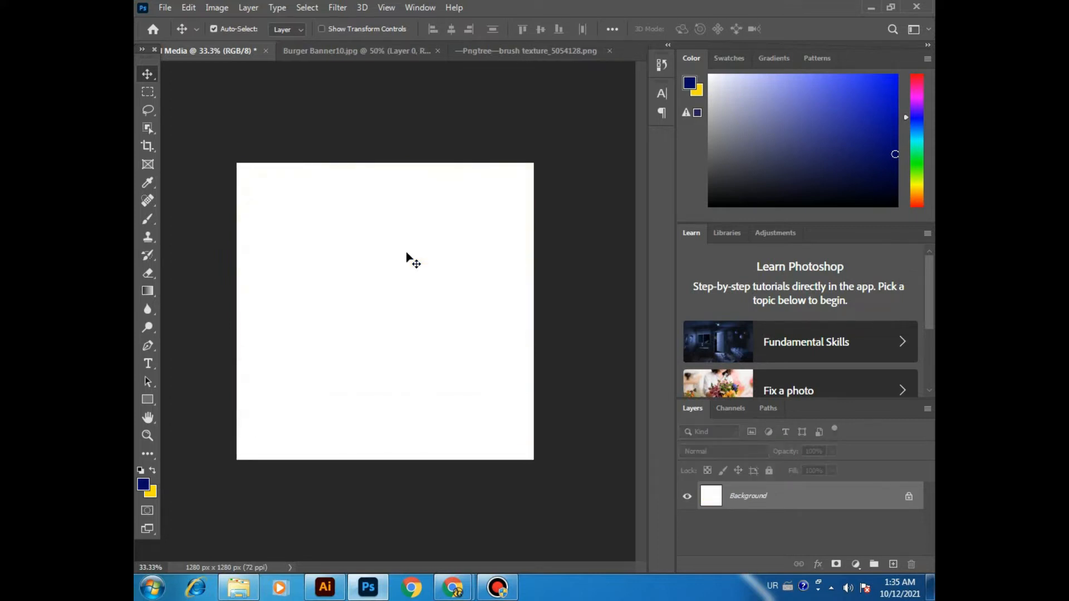
Step: Add a new layer above the Background and paint a soft dark blue horizontal stroke across the upper canvas on it
left_click(894, 564)
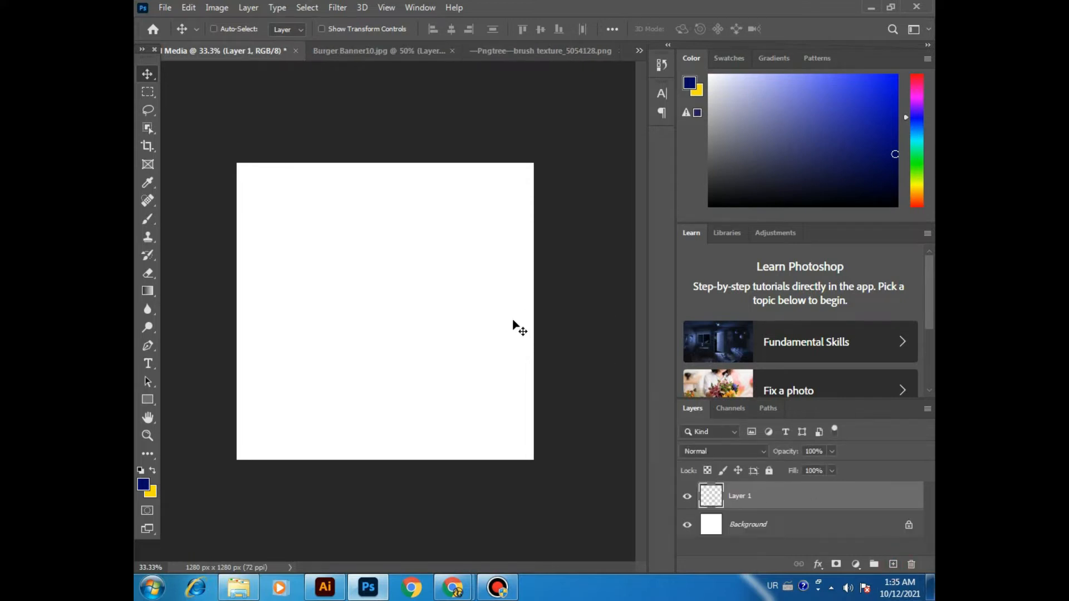
left_click(143, 219)
right_click(151, 219)
left_click(178, 216)
left_click(282, 224)
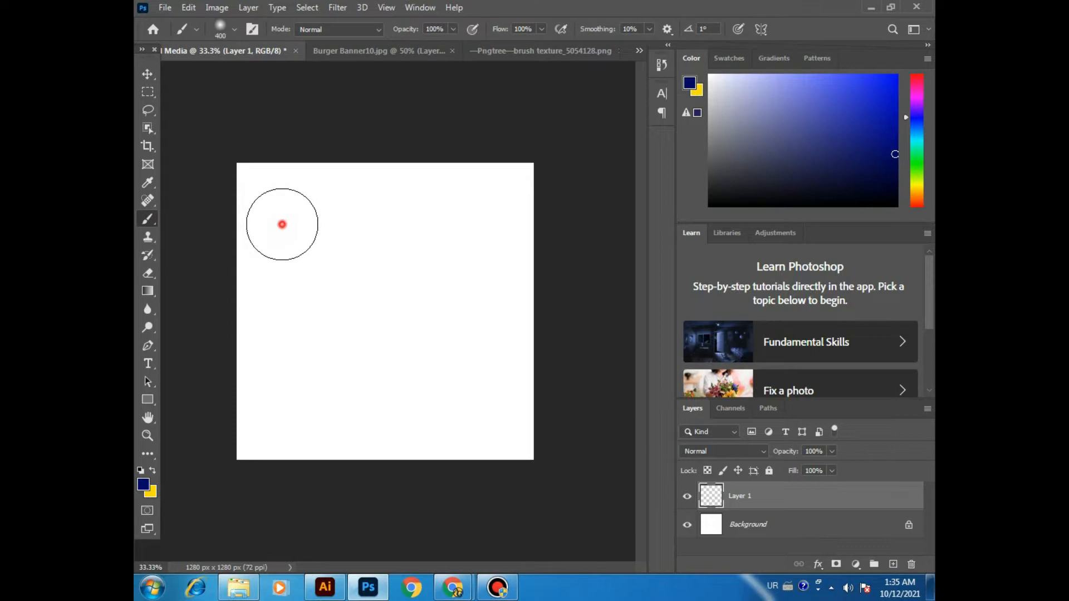
left_click_drag(282, 224, 493, 226)
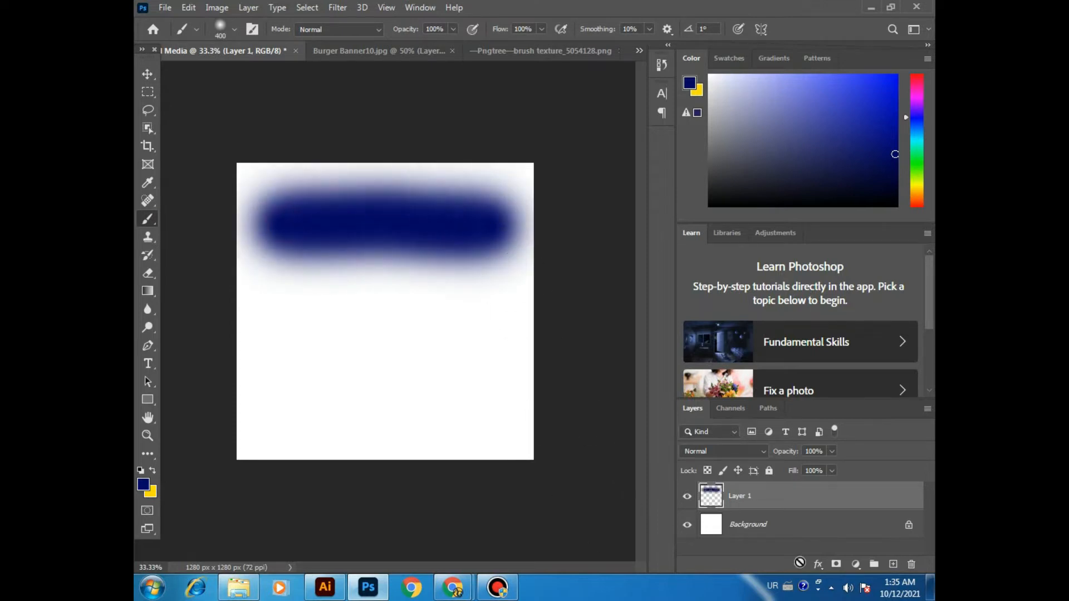
Step: Add a second new layer and paint a soft yellow horizontal stroke below the blue one with the swapped foreground colour
left_click(892, 564)
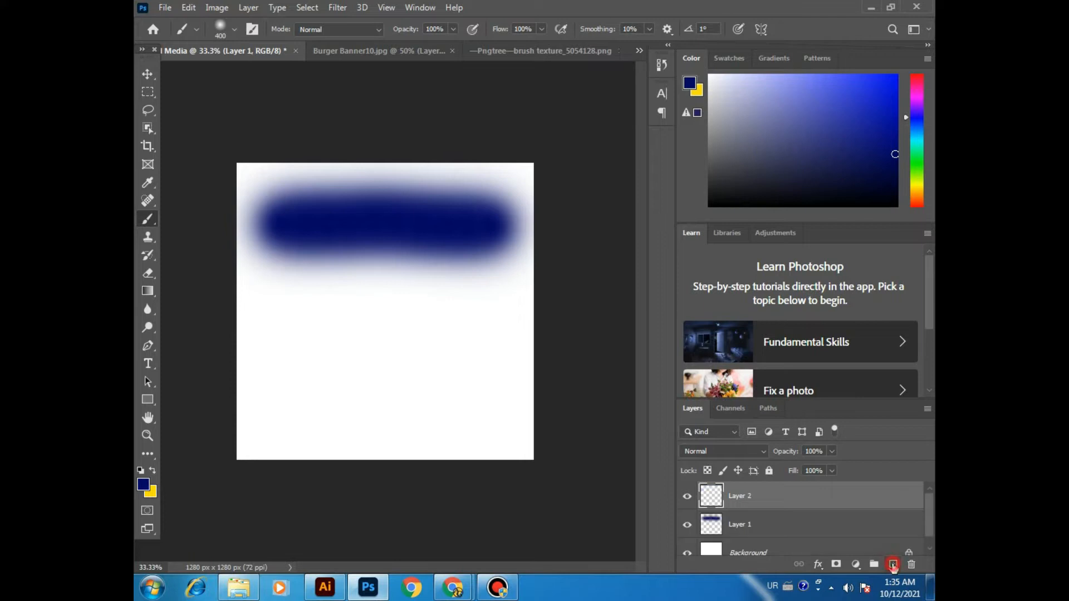
left_click(152, 472)
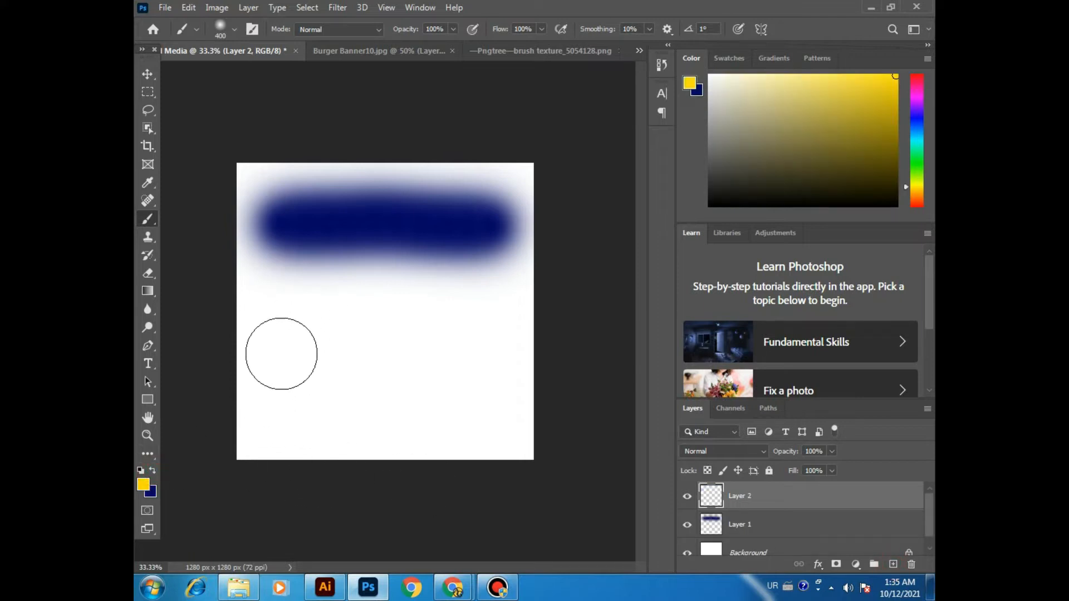
left_click_drag(282, 354, 492, 351)
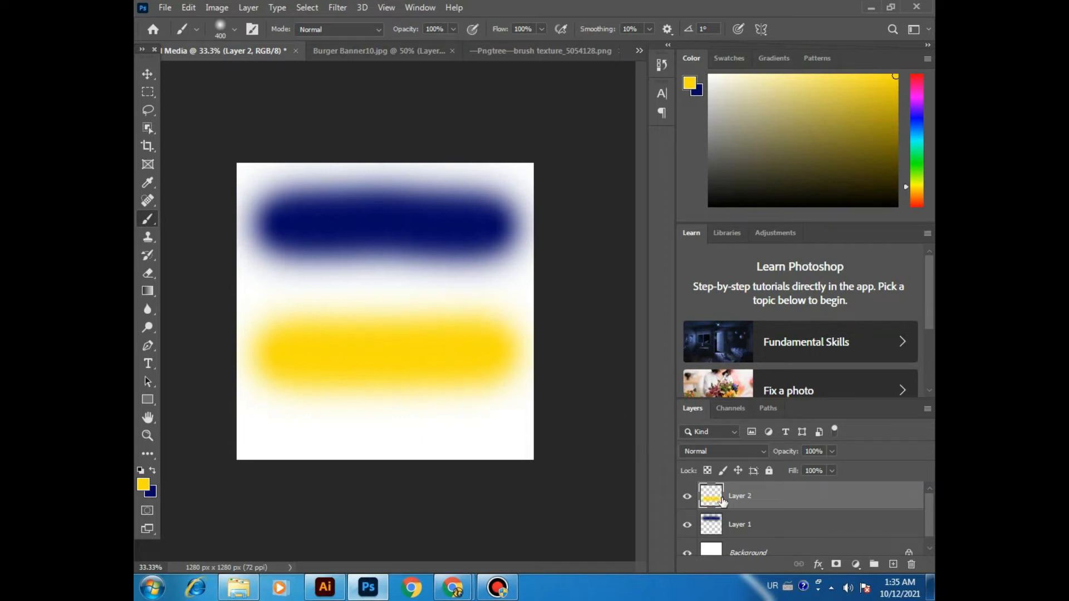
Step: Toggle the visibility of Layer 2, Layer 1 and the Background to examine what each layer contains
left_click(744, 521)
left_click(749, 497)
left_click(752, 536)
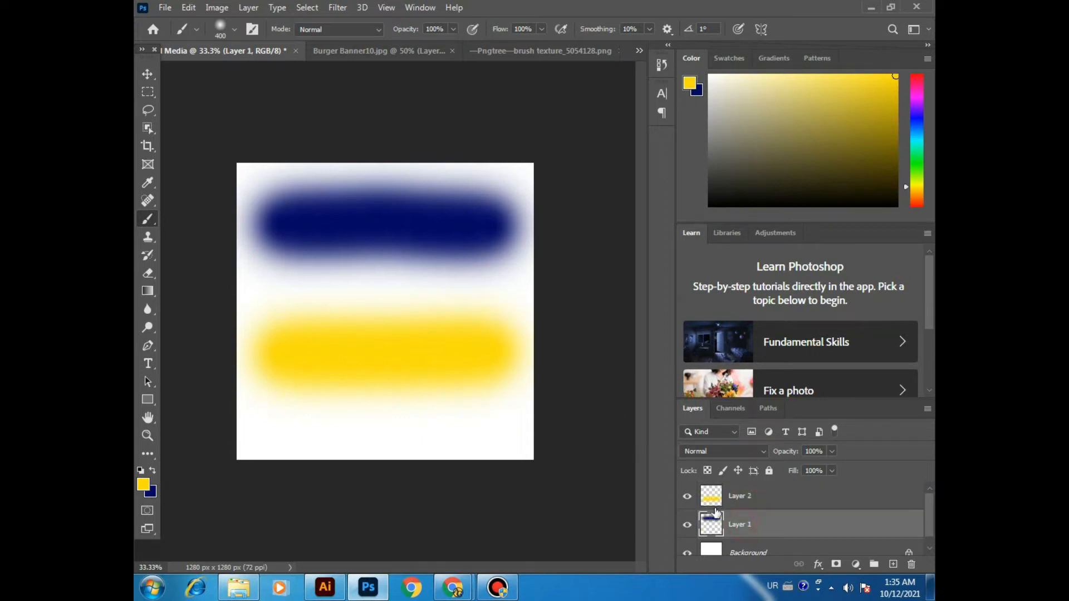
left_click(687, 497)
left_click(703, 495)
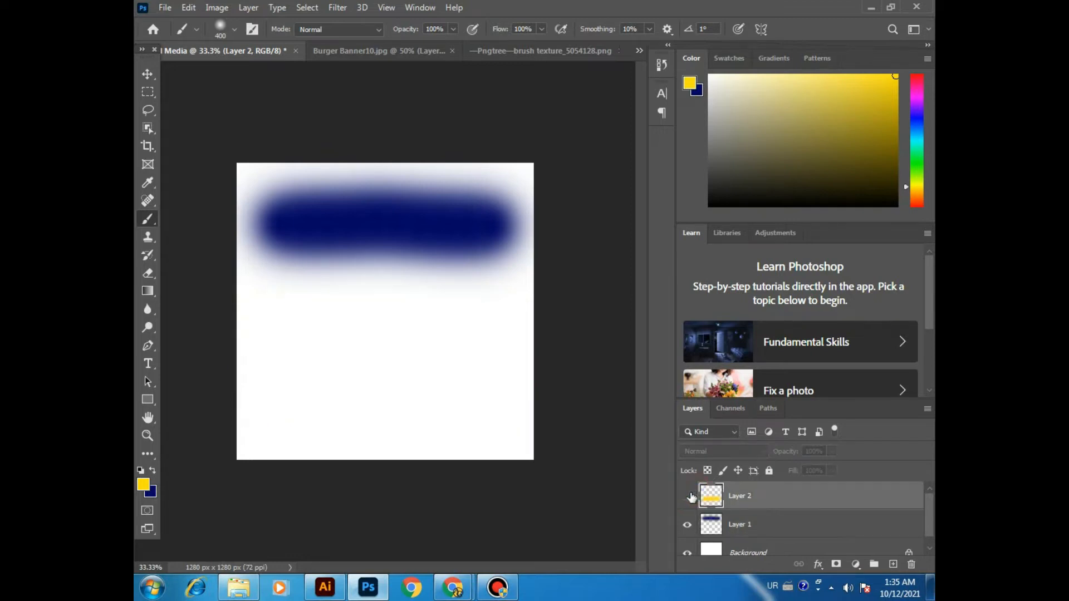
left_click(687, 495)
left_click(687, 524)
left_click(685, 495)
left_click(687, 495)
left_click(687, 525)
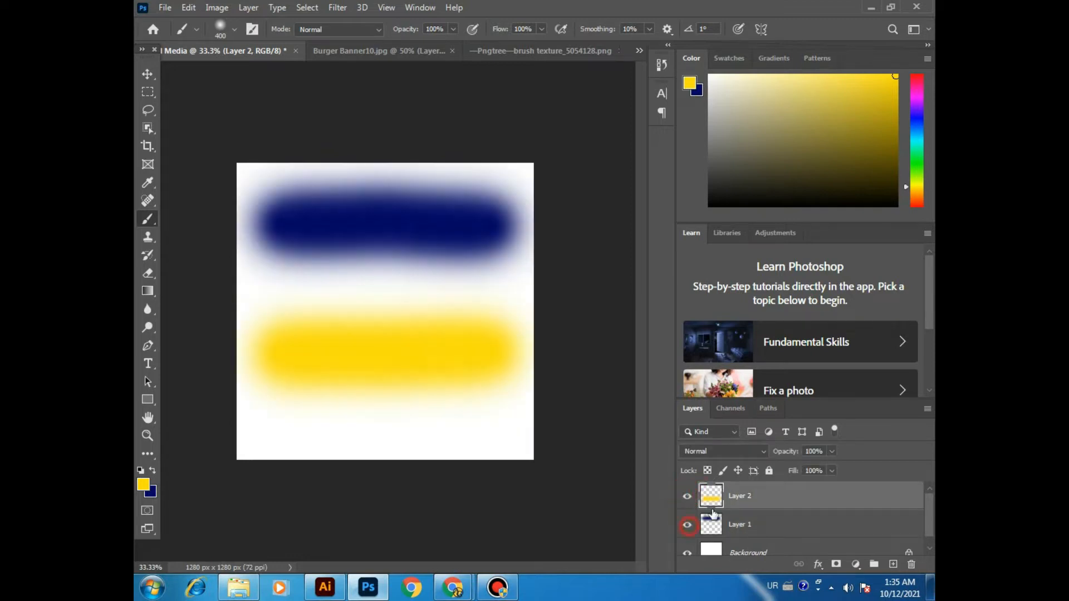
scroll(676, 534, "down", 1)
left_click(692, 541)
left_click(692, 541)
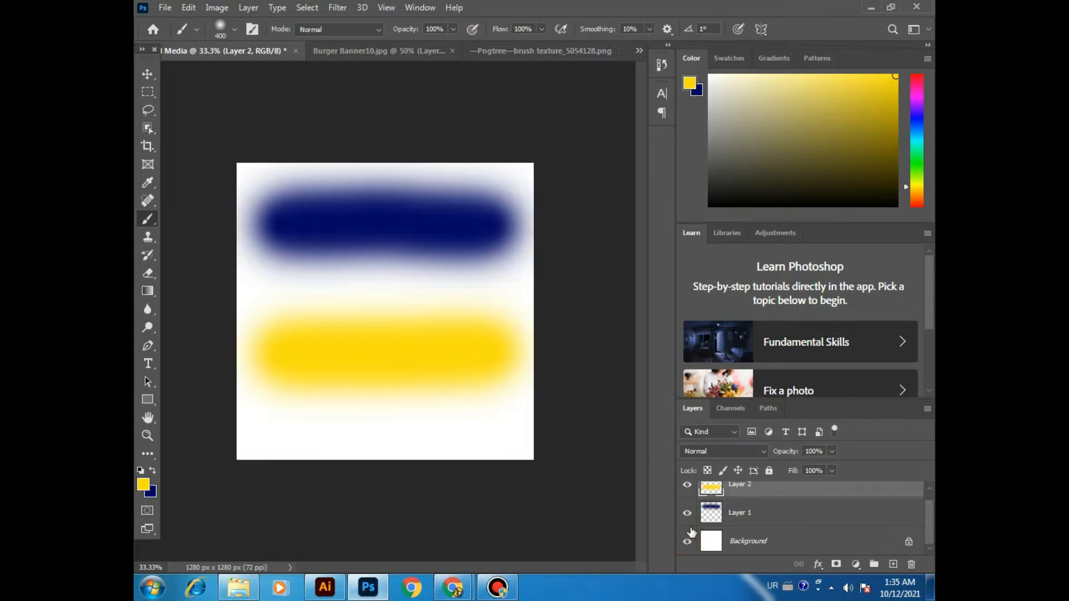
scroll(690, 534, "up", 1)
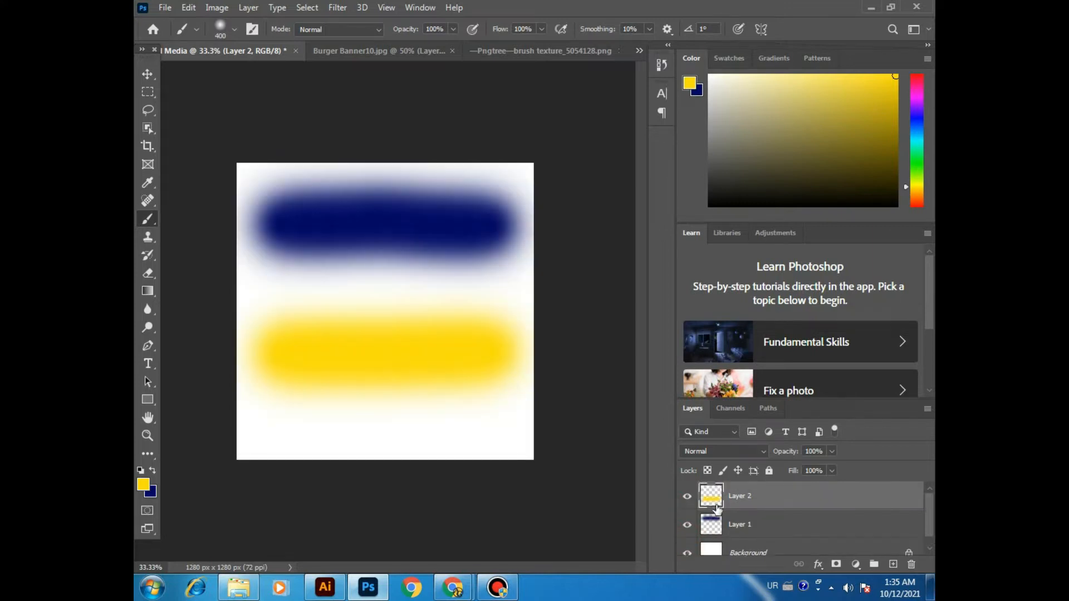
Step: Move the yellow stroke down near the lower canvas edge and the dark blue stroke slightly down, each on its own layer
left_click(147, 74)
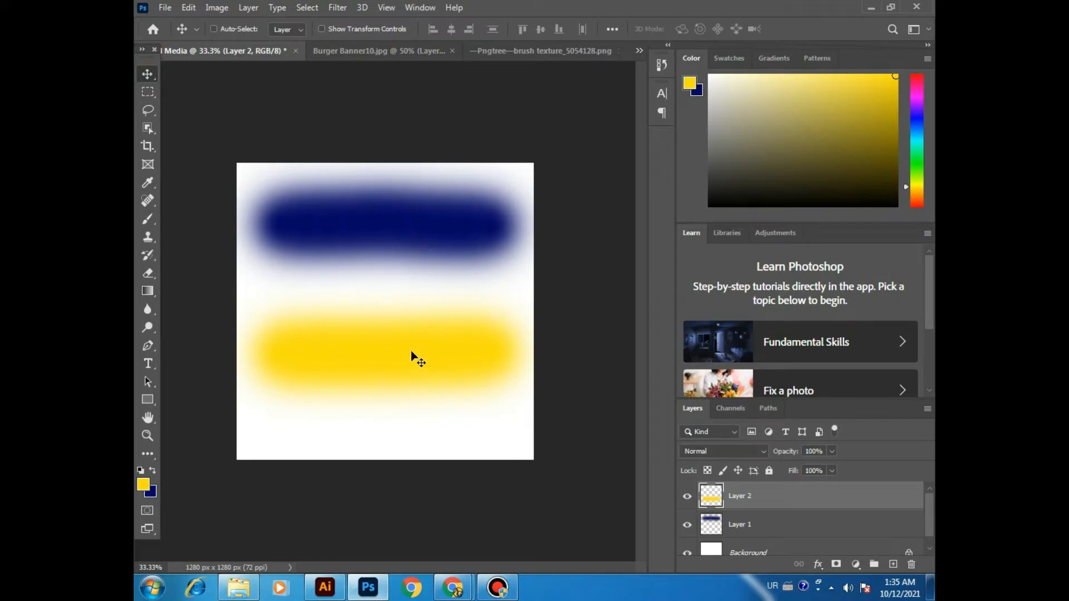
mouse_move(397, 330)
left_mouse_down()
mouse_move(411, 381)
mouse_move(445, 249)
mouse_move(382, 381)
mouse_move(411, 324)
mouse_move(387, 305)
mouse_move(412, 335)
mouse_move(396, 345)
left_mouse_up()
mouse_move(399, 256)
left_mouse_down()
mouse_move(414, 235)
mouse_move(397, 227)
mouse_move(420, 233)
mouse_move(412, 273)
mouse_move(422, 263)
left_mouse_up()
left_click(741, 525)
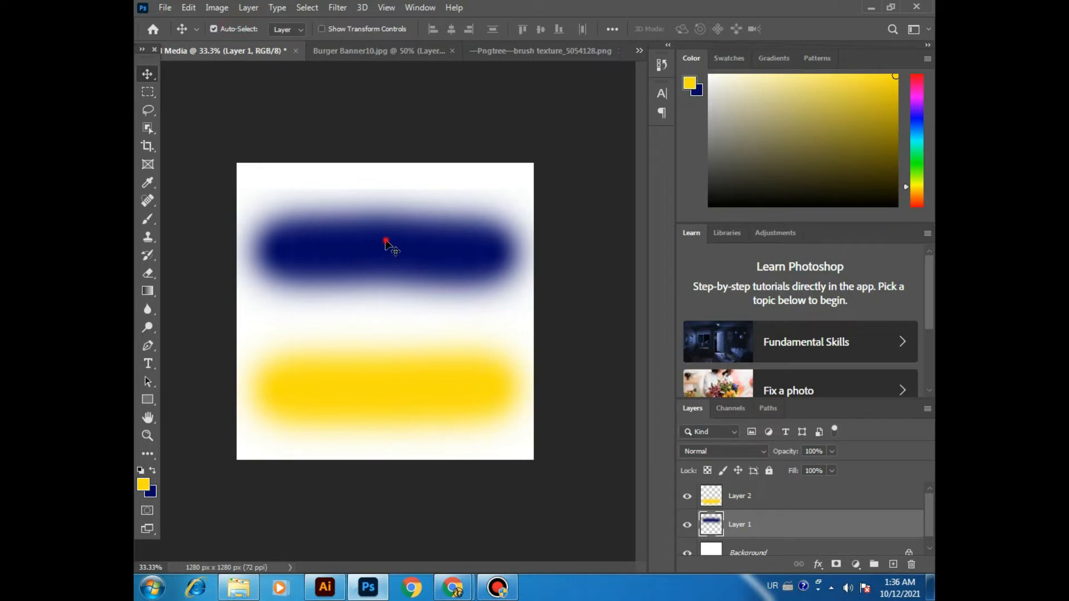
Step: Turn on Auto-Select for the Move tool, pick the strokes directly on the canvas and move the dark blue one slightly up
left_click(363, 400)
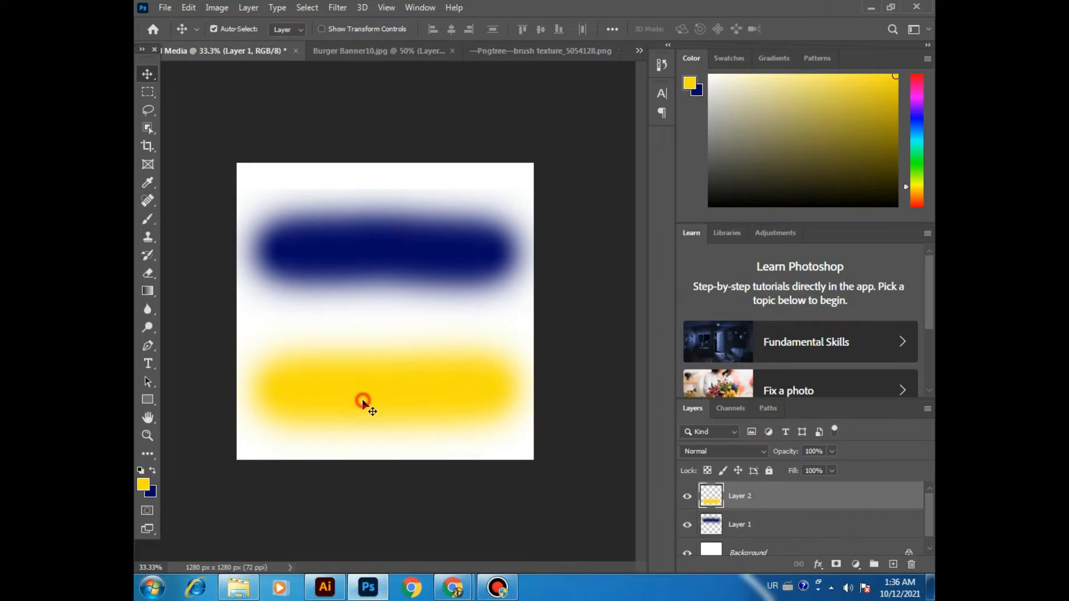
mouse_move(362, 405)
left_mouse_down()
mouse_move(375, 396)
mouse_move(372, 365)
mouse_move(363, 407)
left_mouse_up()
mouse_move(392, 267)
left_mouse_down()
mouse_move(393, 238)
mouse_move(400, 253)
mouse_move(391, 248)
left_mouse_up()
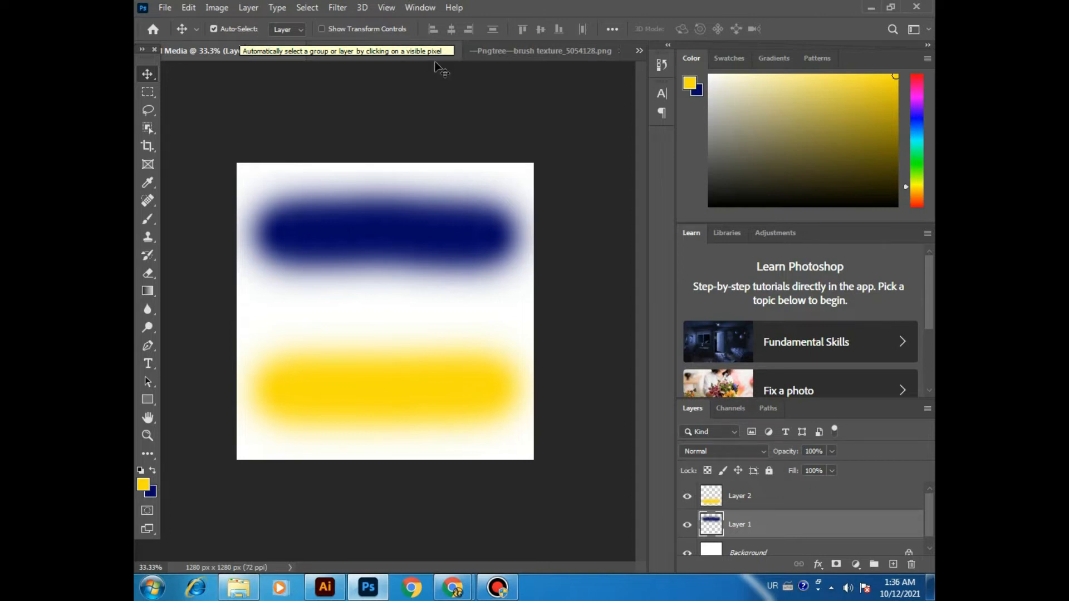
Step: Examine the single-layer pizza artwork in Burger Banner10.jpg up close and return to the social media document
left_click(391, 49)
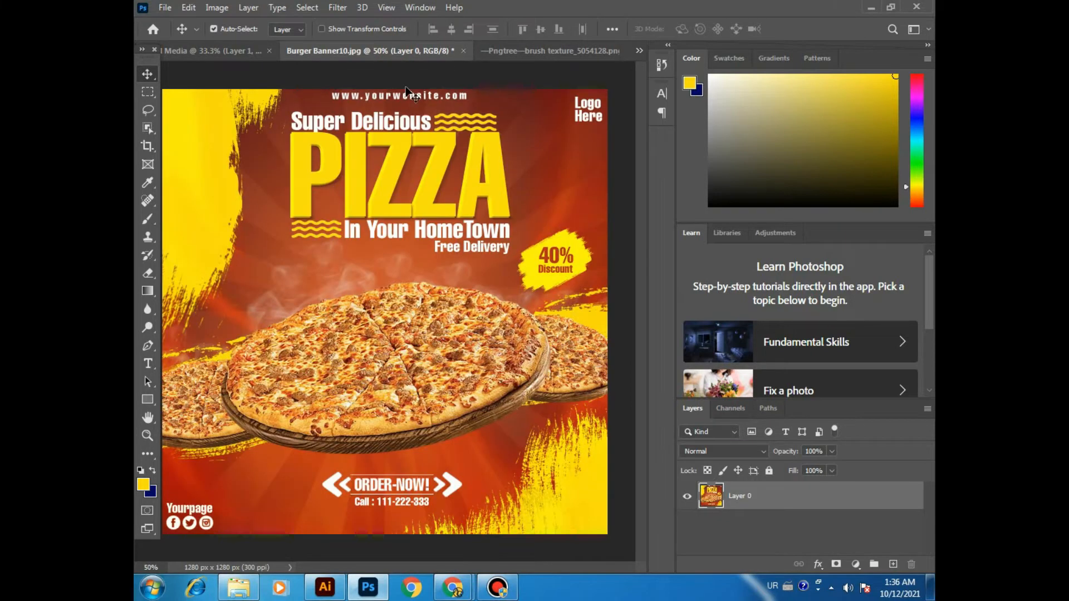
key("ctrl+plus")
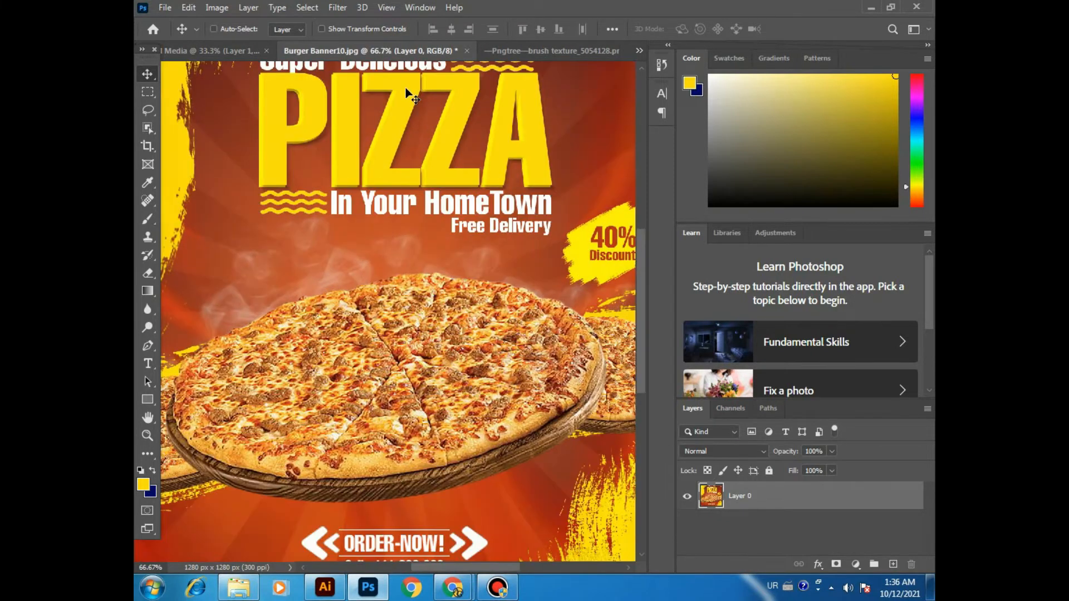
left_click_drag(416, 152, 482, 239)
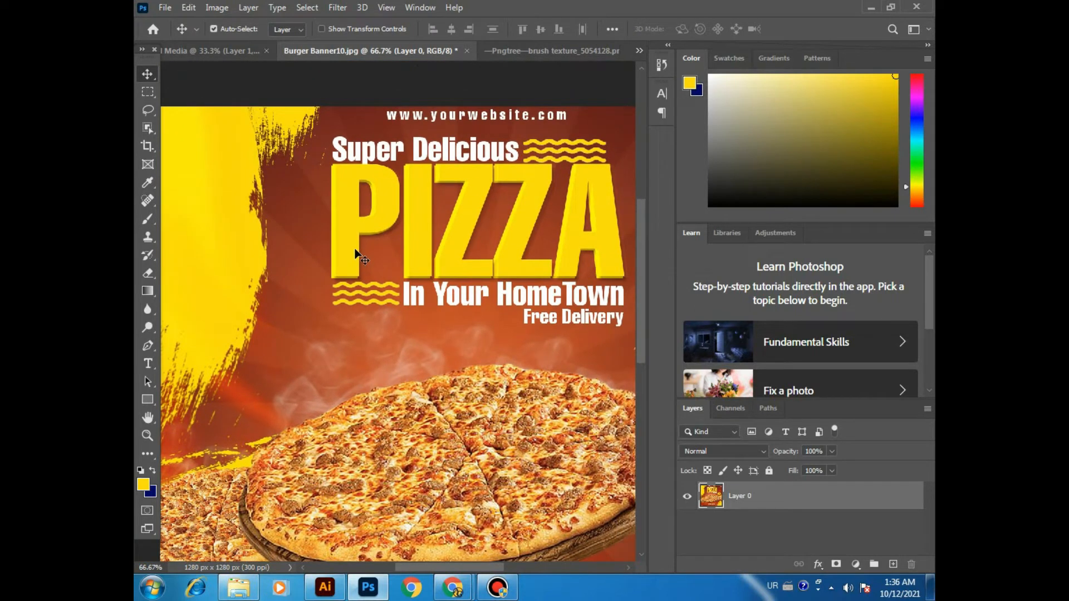
key("ctrl+minus")
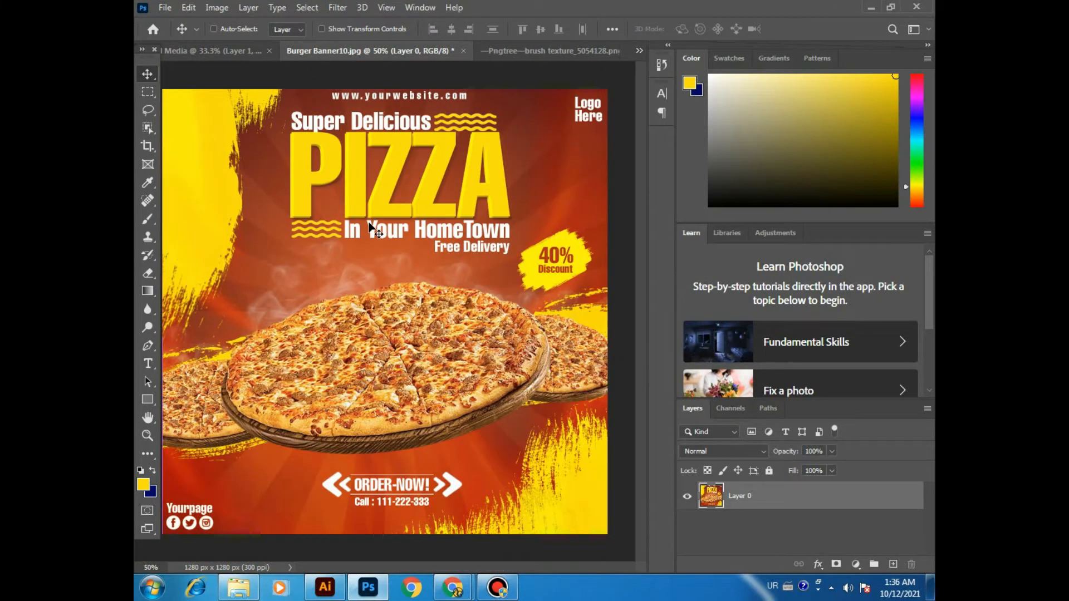
key("ctrl+plus")
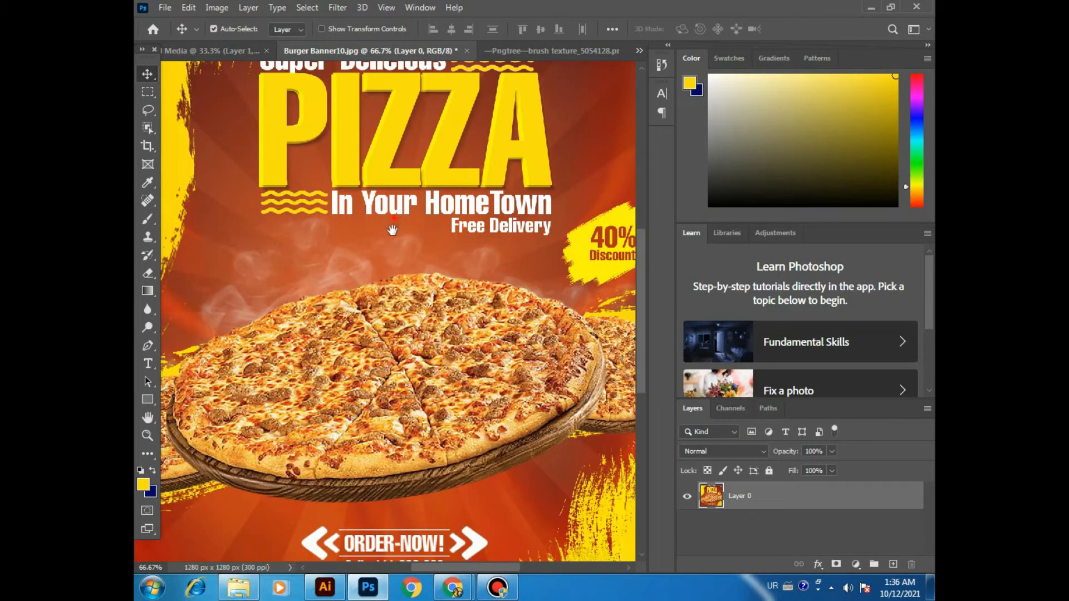
left_click_drag(393, 217, 377, 253)
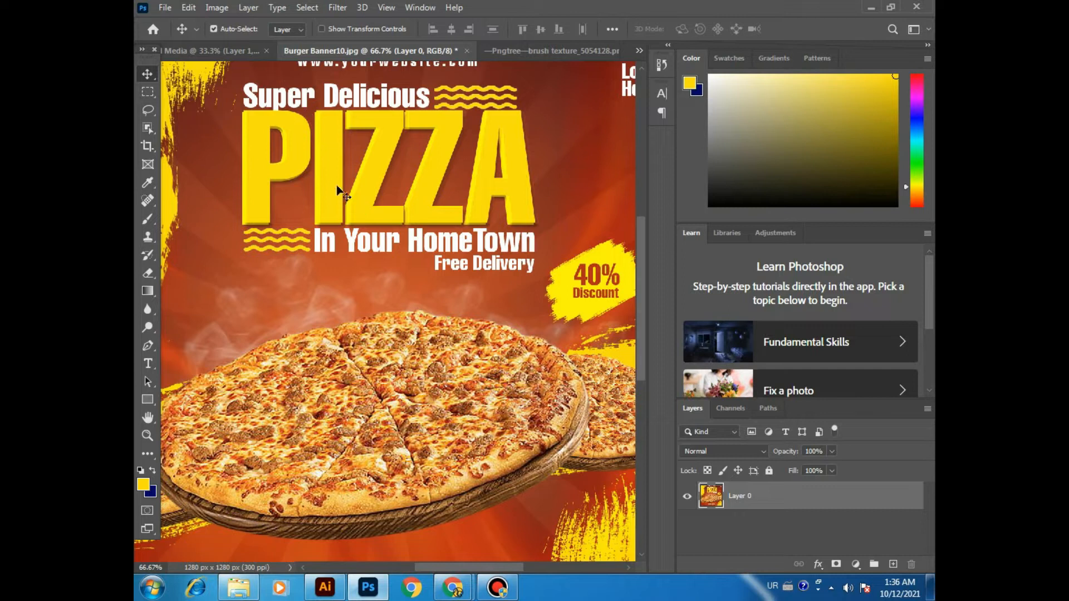
scroll(351, 184, "left", 2)
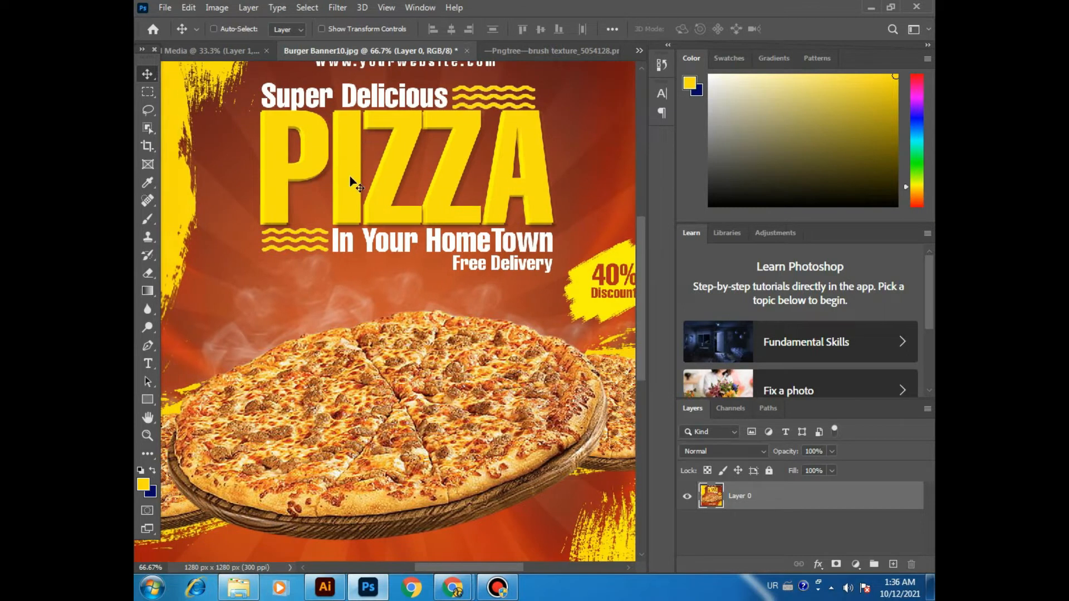
scroll(350, 178, "right", 2)
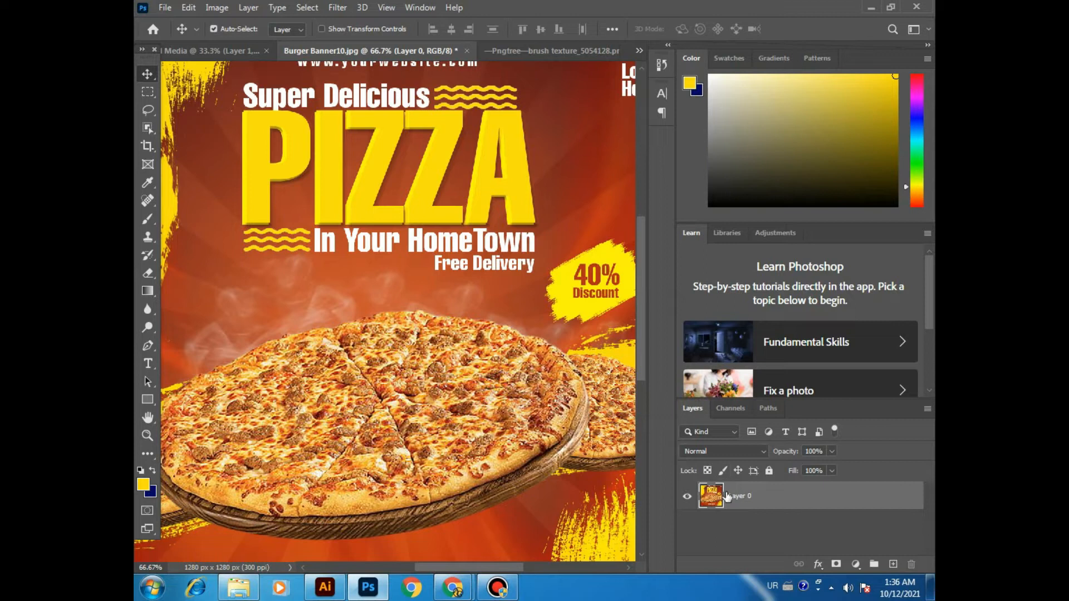
left_click(190, 50)
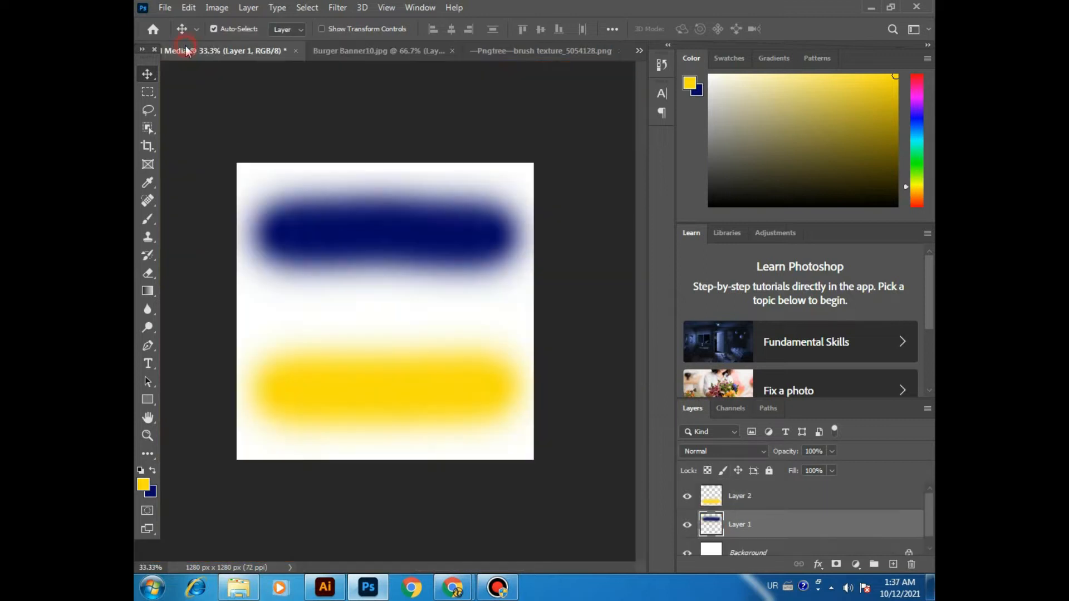
Step: Turn off Auto-Select for the Move tool and delete the yellow and dark blue stroke layers
left_click(219, 31)
left_click(220, 32)
left_click(760, 501)
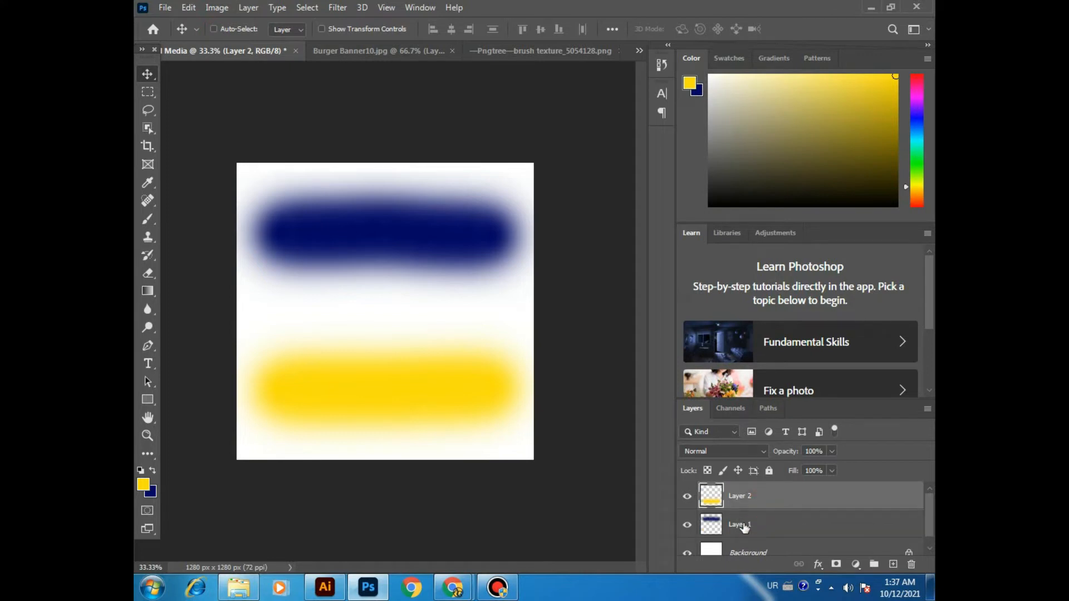
key("Delete")
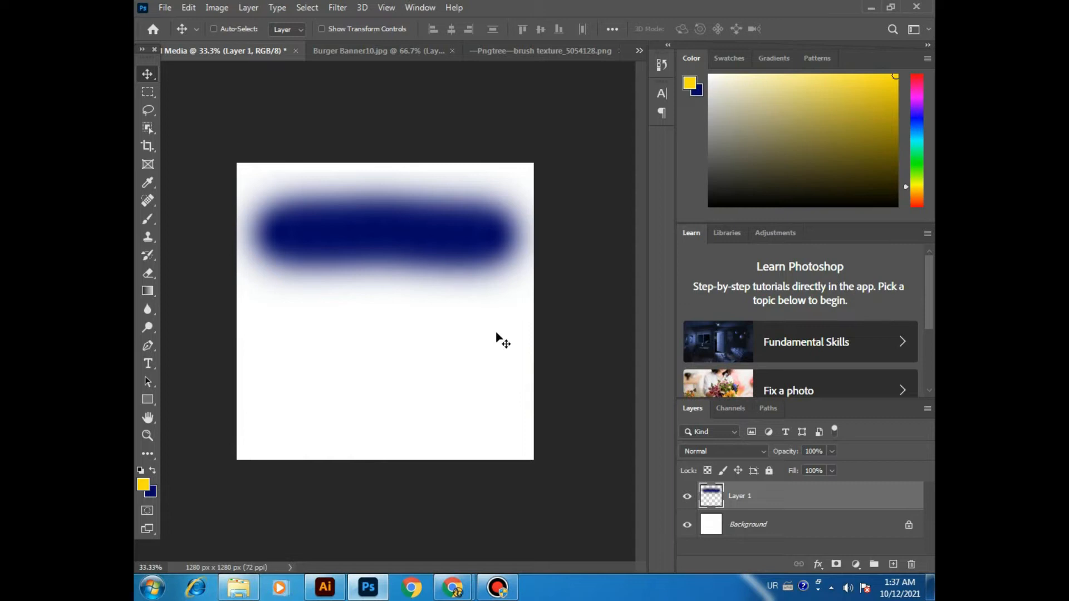
key("Delete")
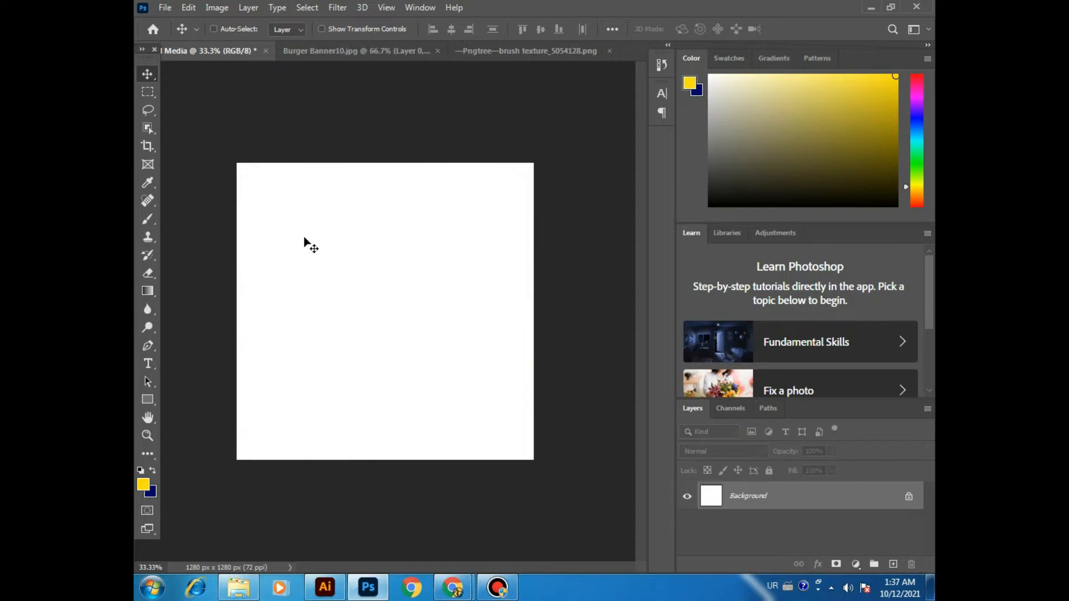
Step: Choose the Rectangular Marquee tool, draw a trial selection on the blank canvas and clear it
left_click(149, 93)
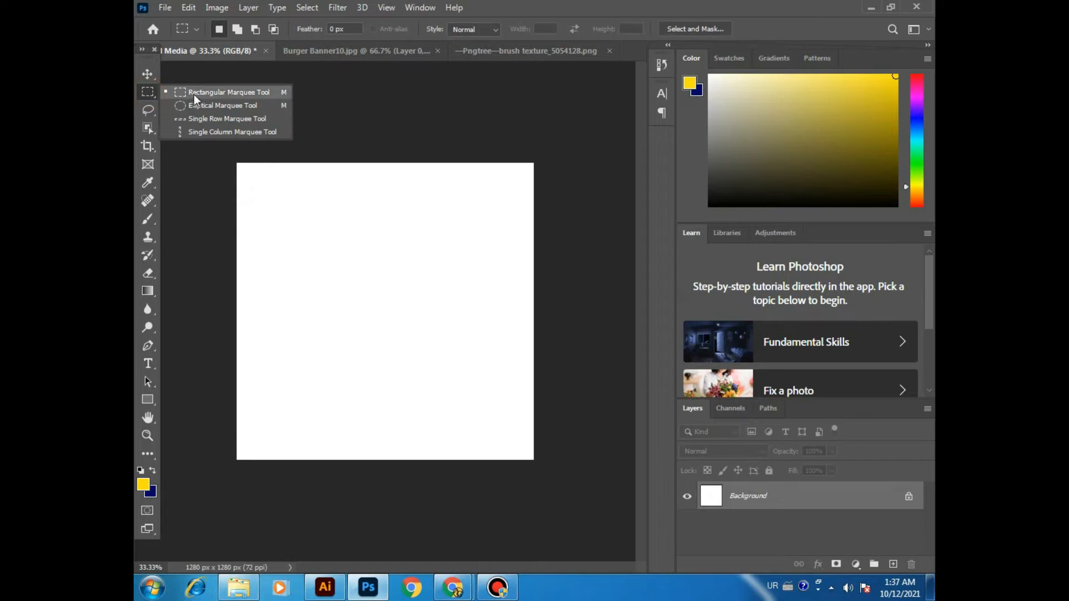
left_click(194, 95)
left_click(324, 234)
left_click_drag(327, 234, 375, 275)
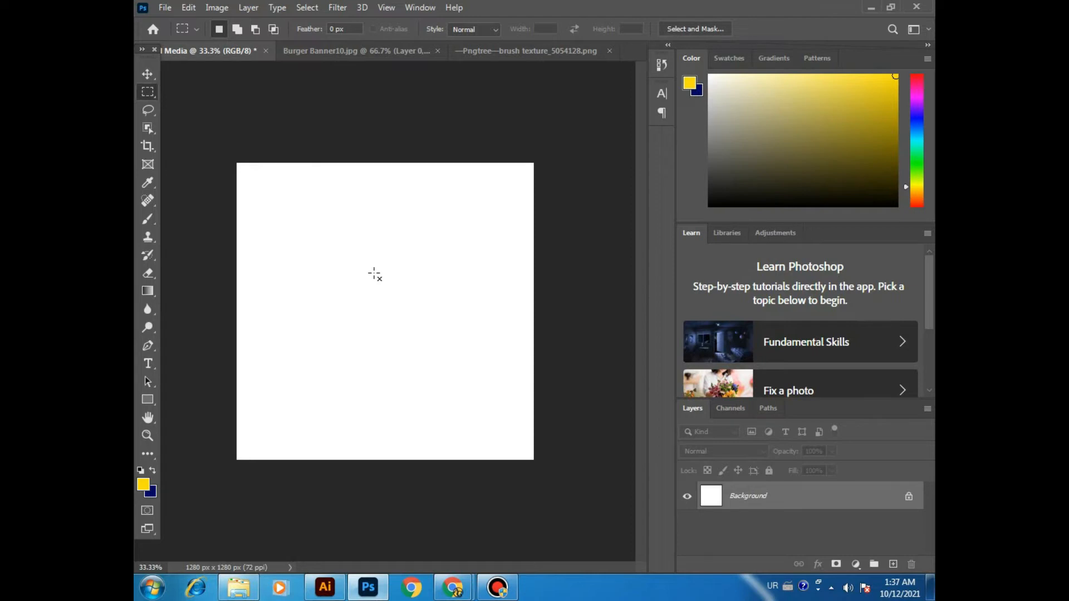
left_click(363, 265)
Step: Add a new layer, select a square in the canvas's upper-left area, and fill it with yellow and finally dark blue
left_click(893, 564)
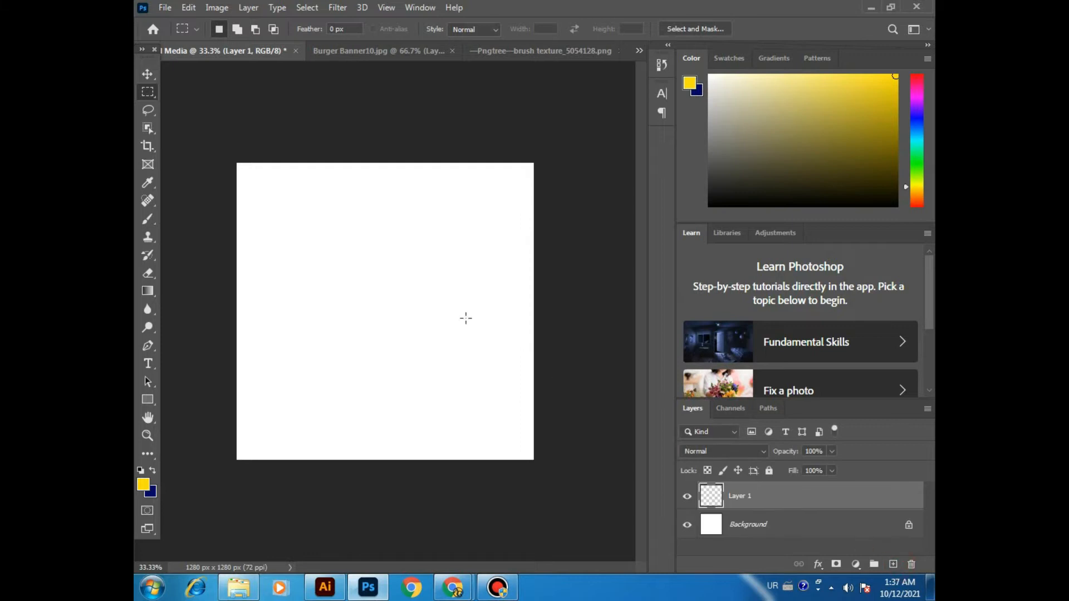
left_click_drag(354, 245, 390, 286)
left_click(390, 285)
key("alt+BackSpace")
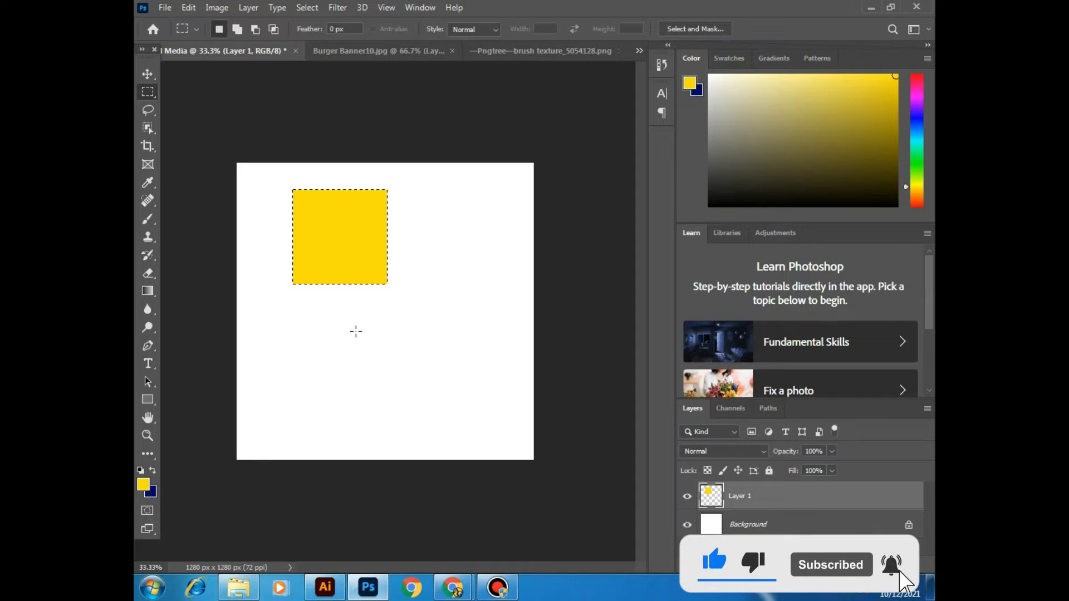
key("ctrl+BackSpace")
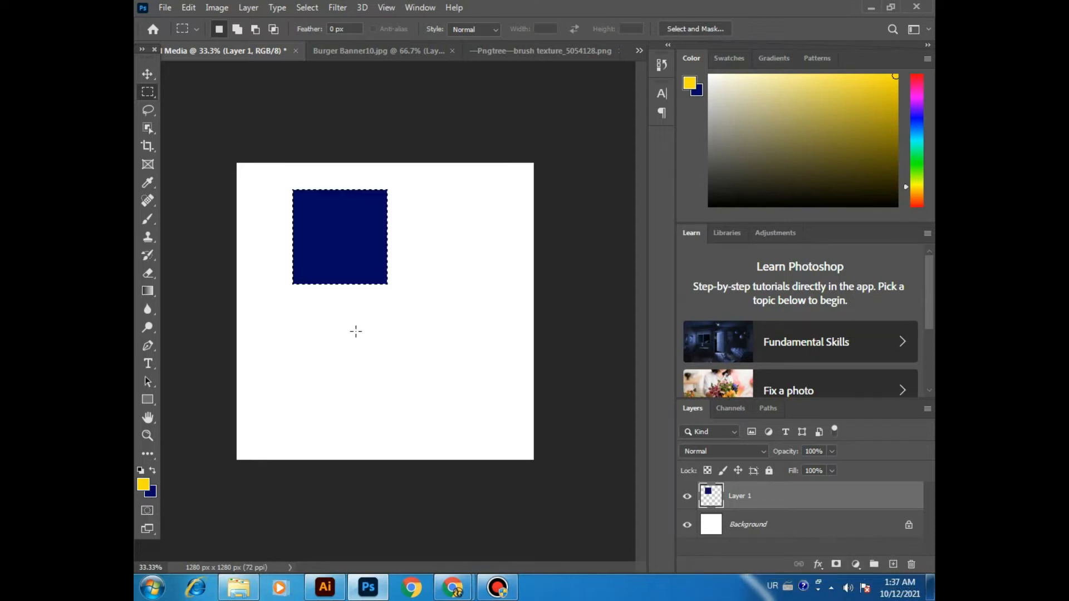
Step: Move the dark blue square down toward the canvas's left edge and place a duplicate of it to its right
left_click(151, 76)
left_click_drag(368, 285, 304, 313)
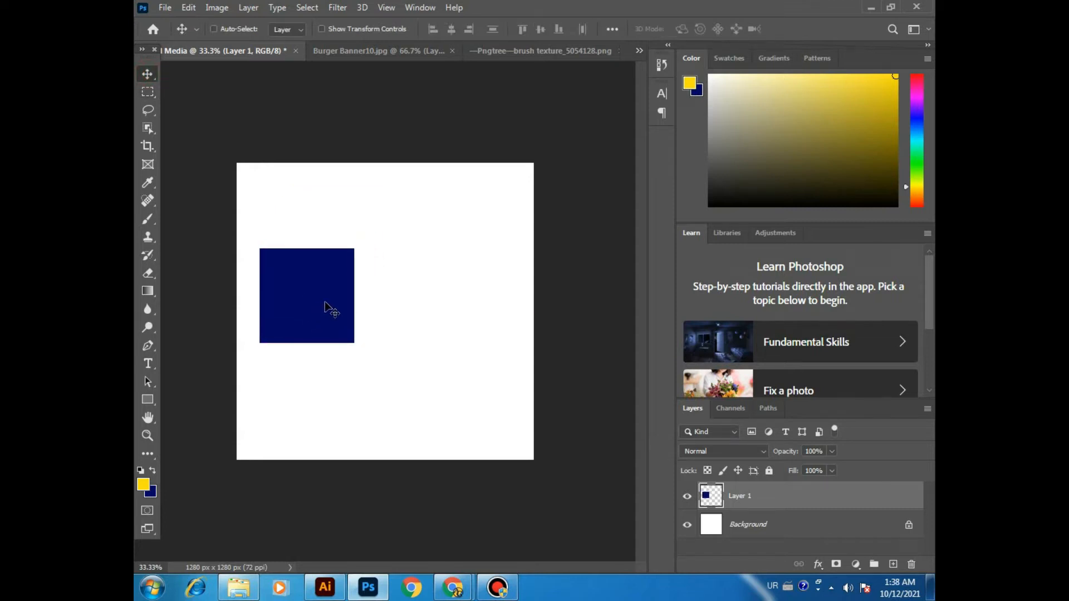
left_click_drag(328, 306, 476, 304)
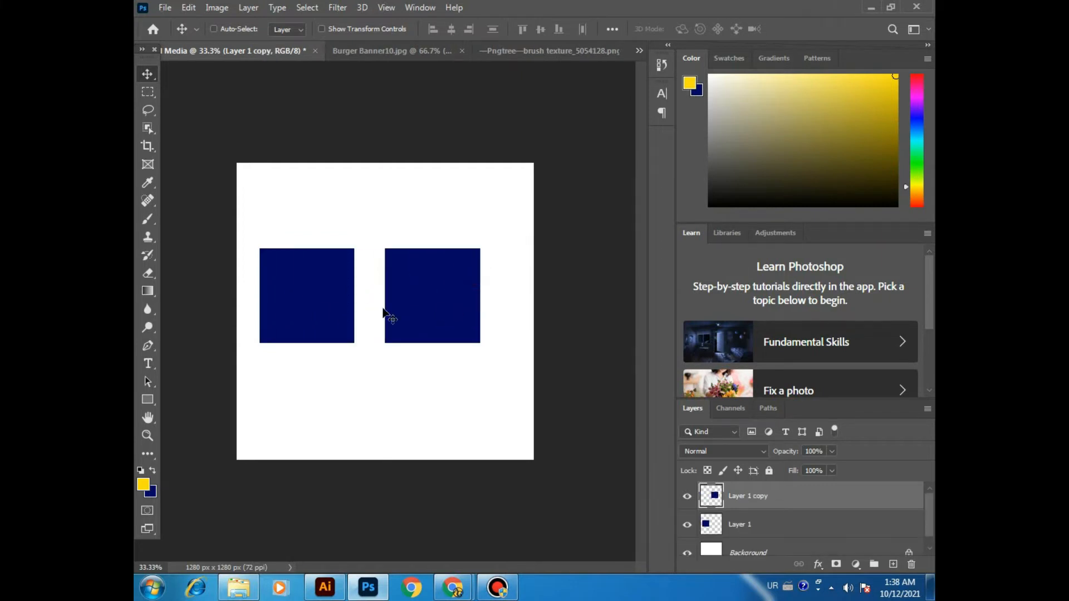
Step: Try filling the duplicate square's layer with yellow without a selection, and undo the fill
left_click(746, 526)
left_click(751, 497)
key("x")
key("x")
key("alt+BackSpace")
key("ctrl+z")
Step: Load the duplicate square's outline as a selection, fill it with yellow and deselect
left_click(716, 502, "ctrl")
key("alt+BackSpace")
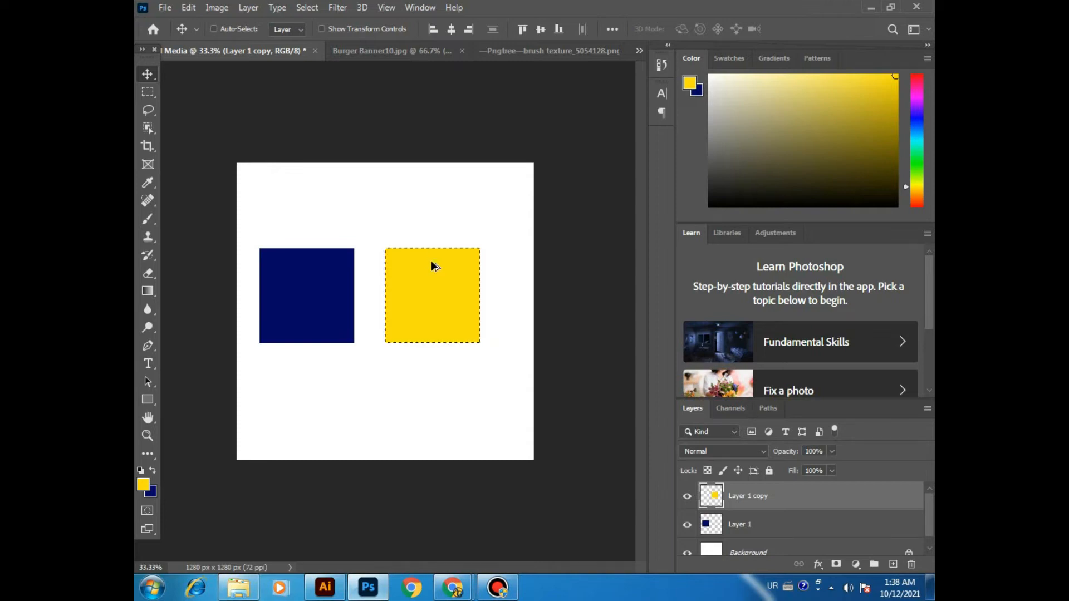
key("ctrl+d")
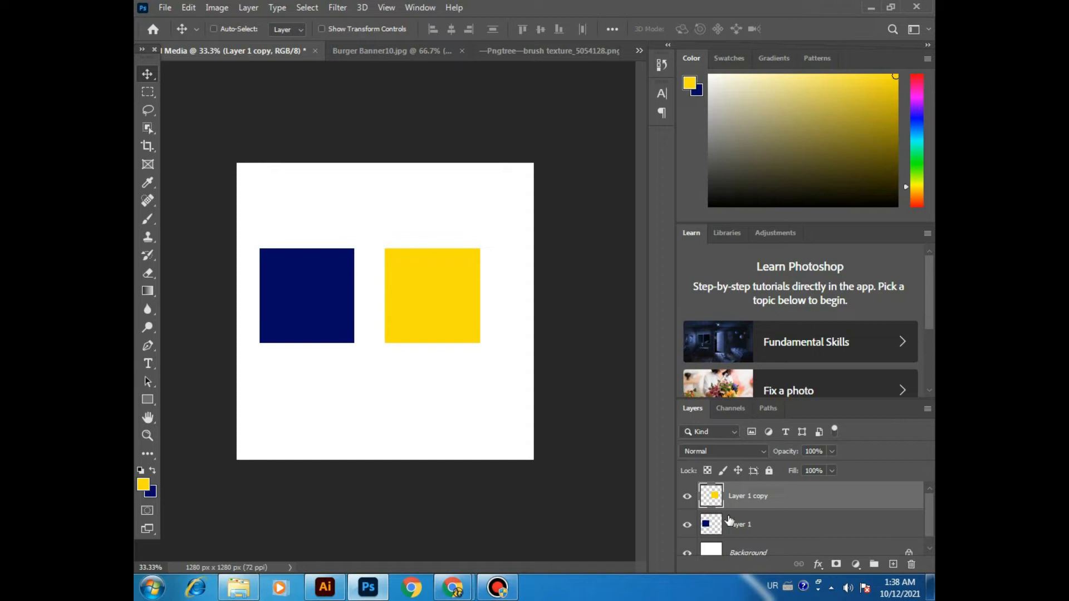
Step: Move the yellow square slightly right and the dark blue square slightly up, each on its own layer
left_click(147, 74)
left_click_drag(296, 285, 365, 299)
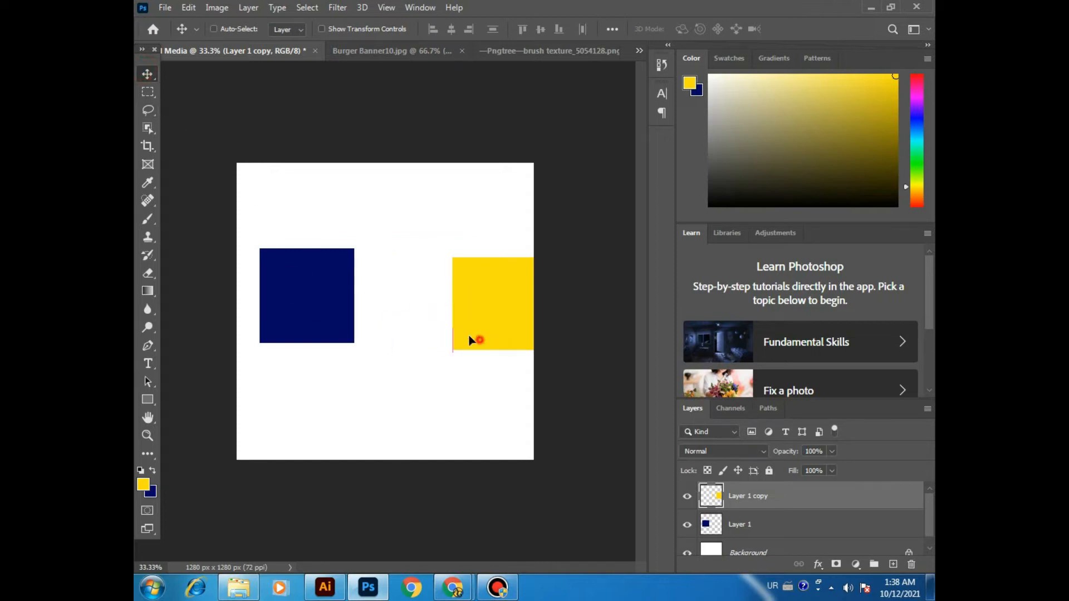
left_click_drag(470, 339, 408, 329)
left_click(741, 524)
mouse_move(322, 325)
left_mouse_down()
mouse_move(323, 248)
mouse_move(339, 317)
mouse_move(317, 301)
mouse_move(319, 327)
left_mouse_up()
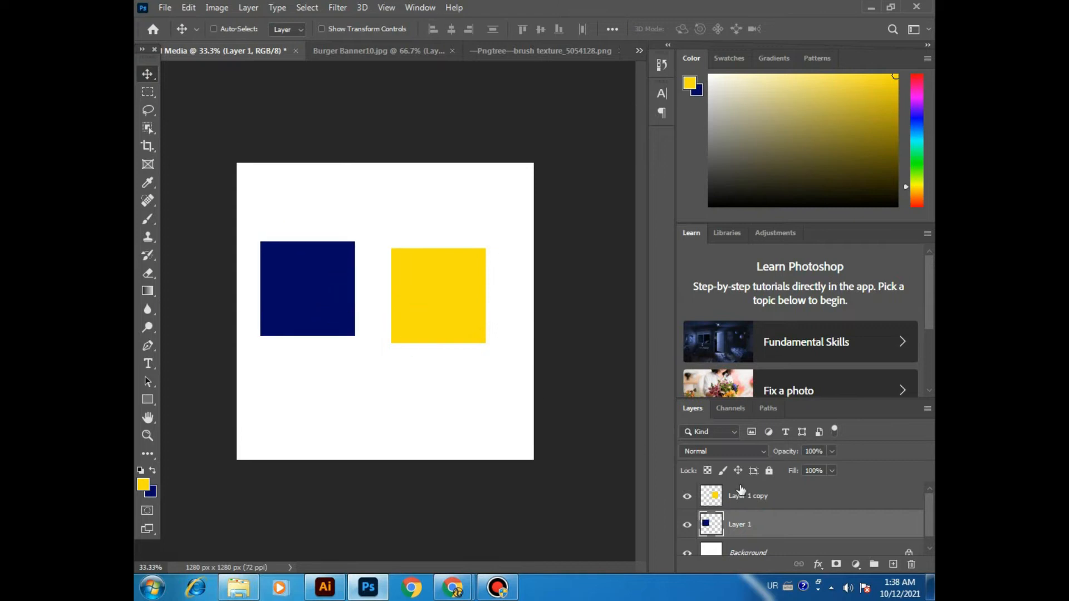
Step: Delete the layers of the yellow and dark blue squares, keeping only the Background
left_click(743, 497)
key("Delete")
key("Delete")
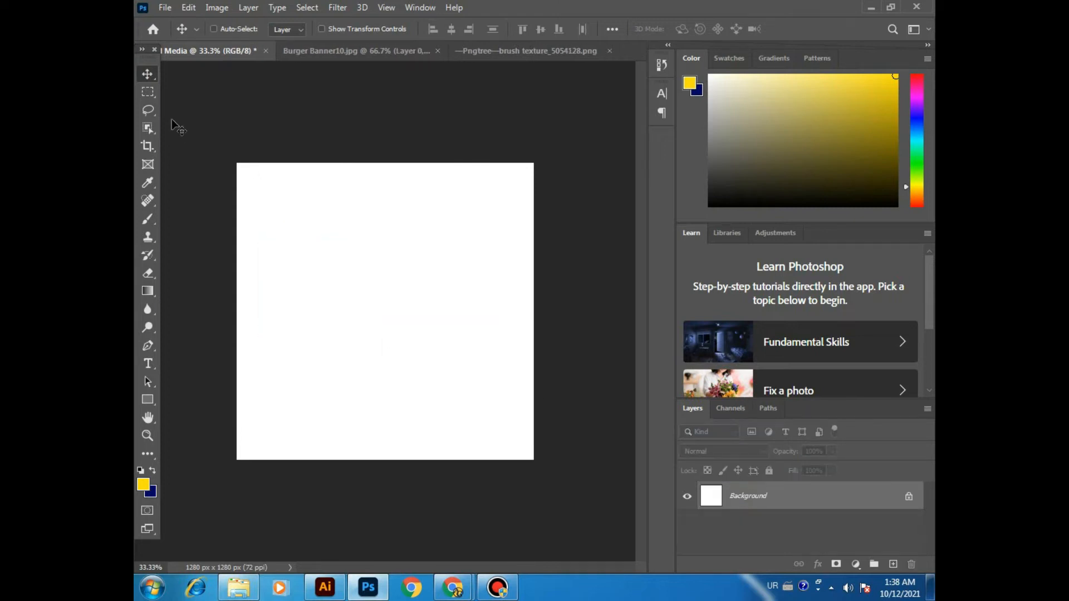
Step: Choose the Elliptical Marquee tool, draw a trial selection on the blank canvas and clear it
left_click(147, 91)
right_click(147, 92)
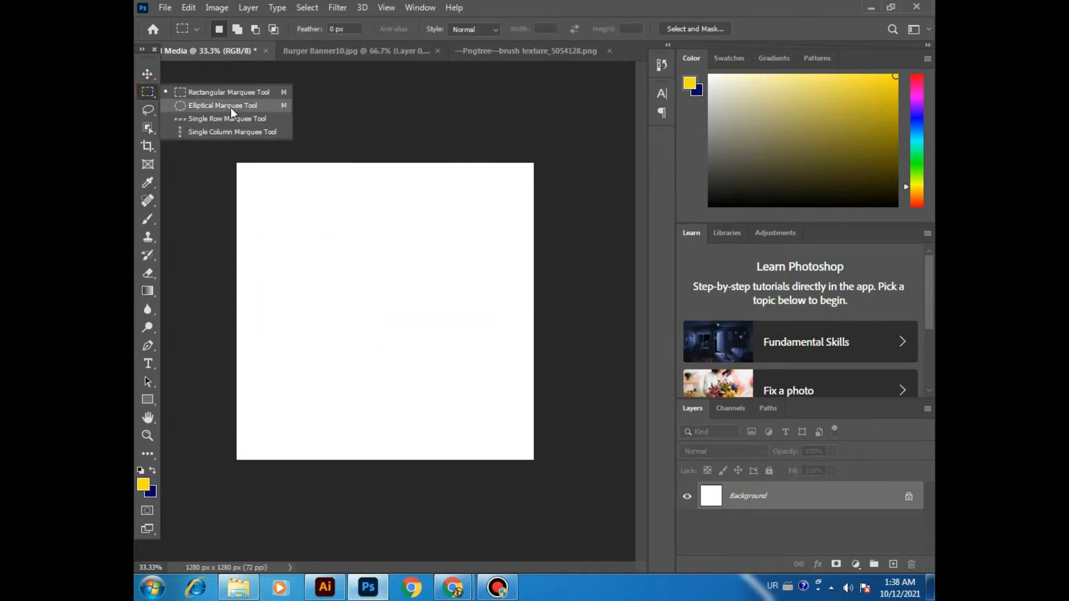
left_click(232, 107)
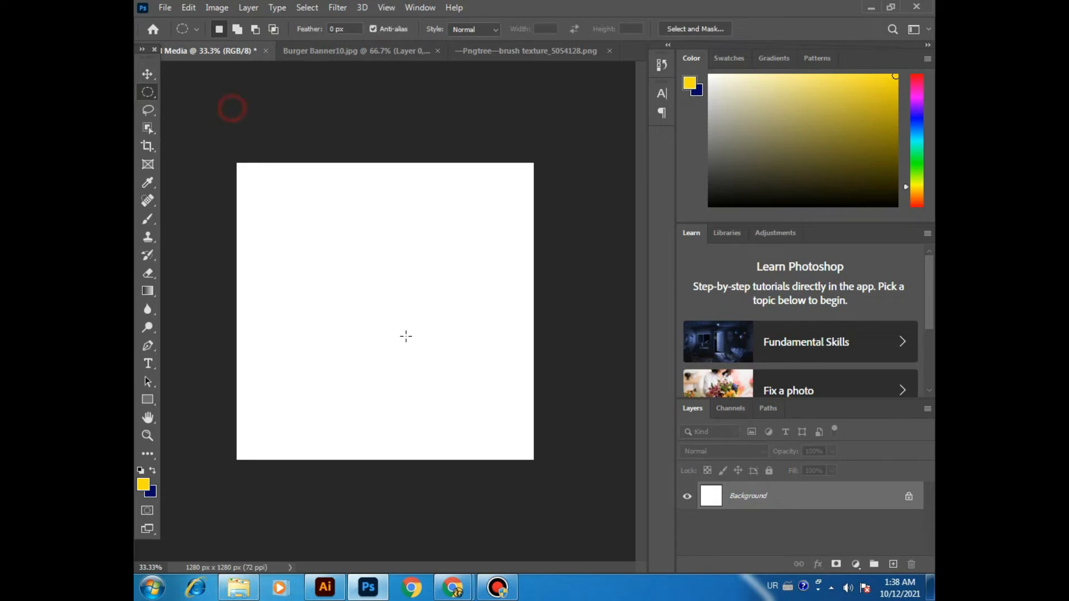
left_click_drag(419, 320, 482, 391)
key("ctrl+d")
Step: Add a new layer, draw a circular selection left of the canvas centre, fill it with yellow and deselect
left_click(893, 564)
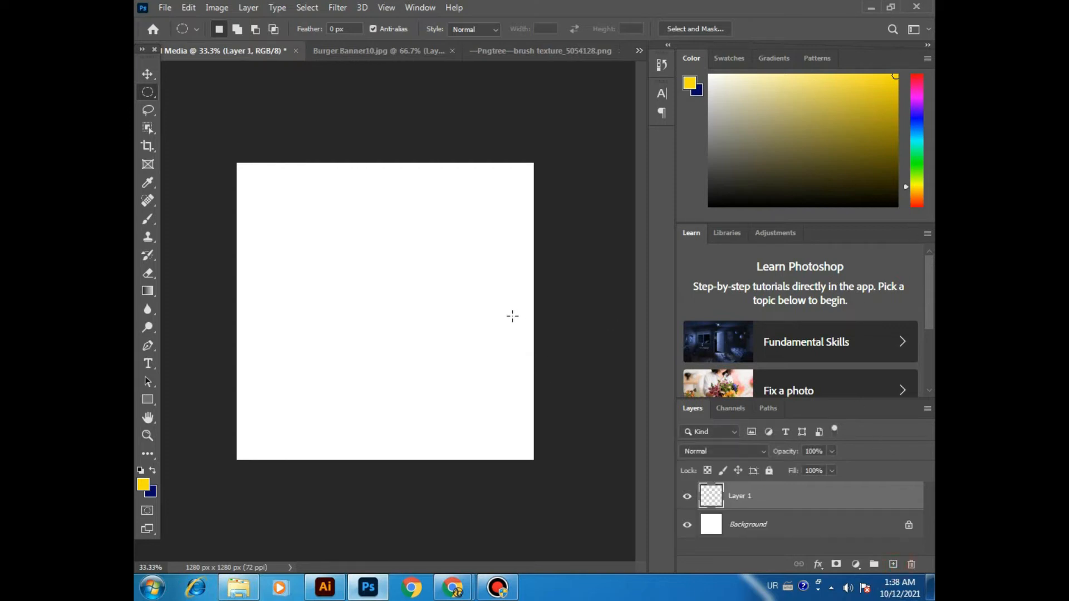
left_click_drag(355, 282, 436, 336)
key("alt+BackSpace")
key("ctrl+d")
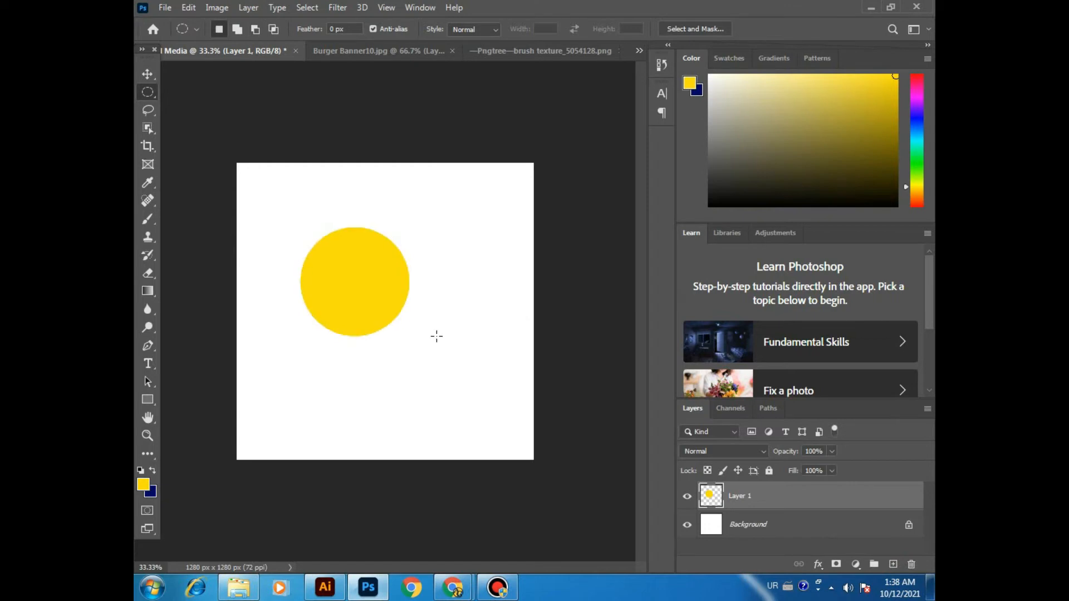
Step: Move the yellow circle to the right across the canvas and delete its layer
left_click(147, 73)
left_click_drag(373, 316, 441, 310)
key("ctrl+z")
left_click_drag(375, 293, 437, 295)
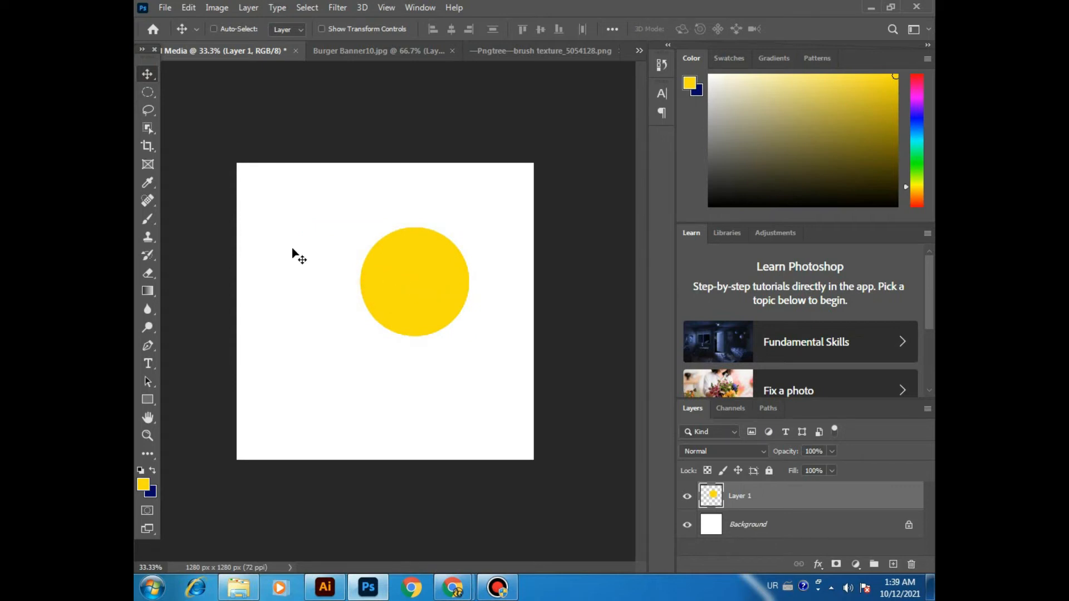
key("Delete")
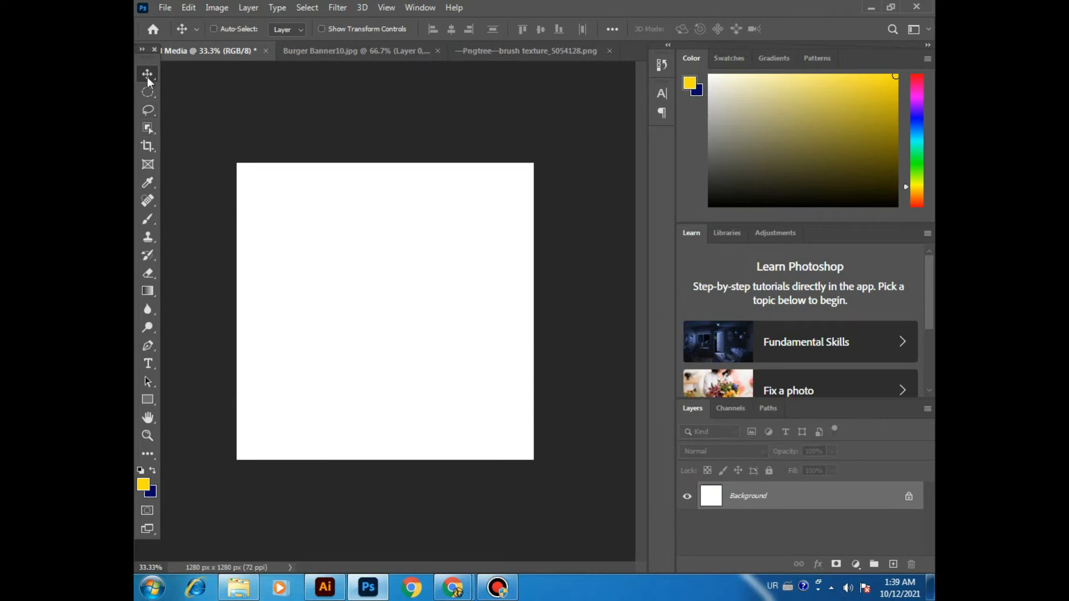
left_click(149, 110)
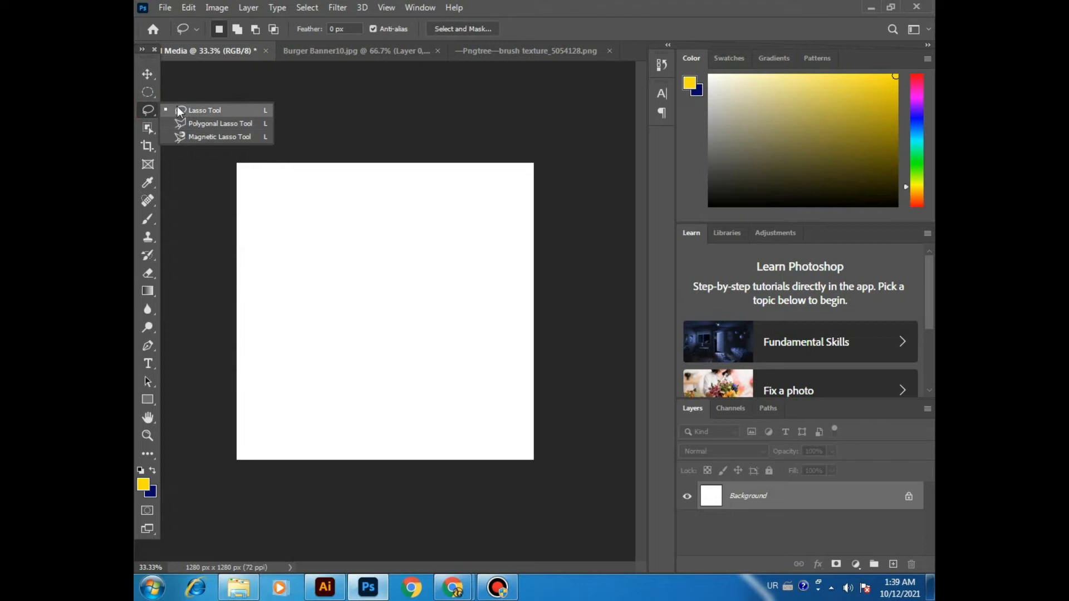
left_click(338, 52)
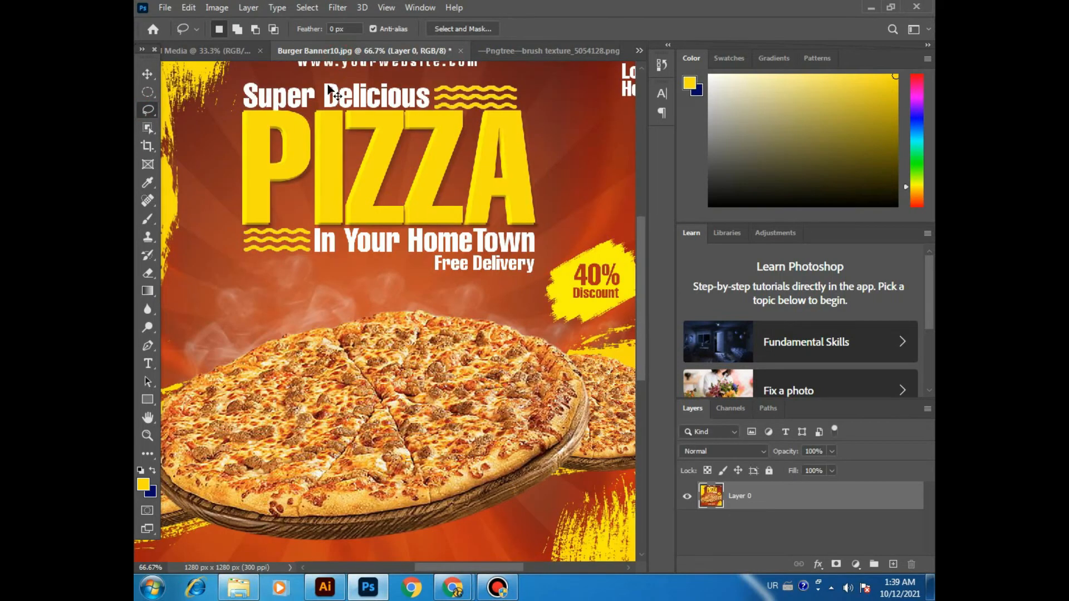
key("ctrl+minus")
key("ctrl+plus")
key("ctrl+plus")
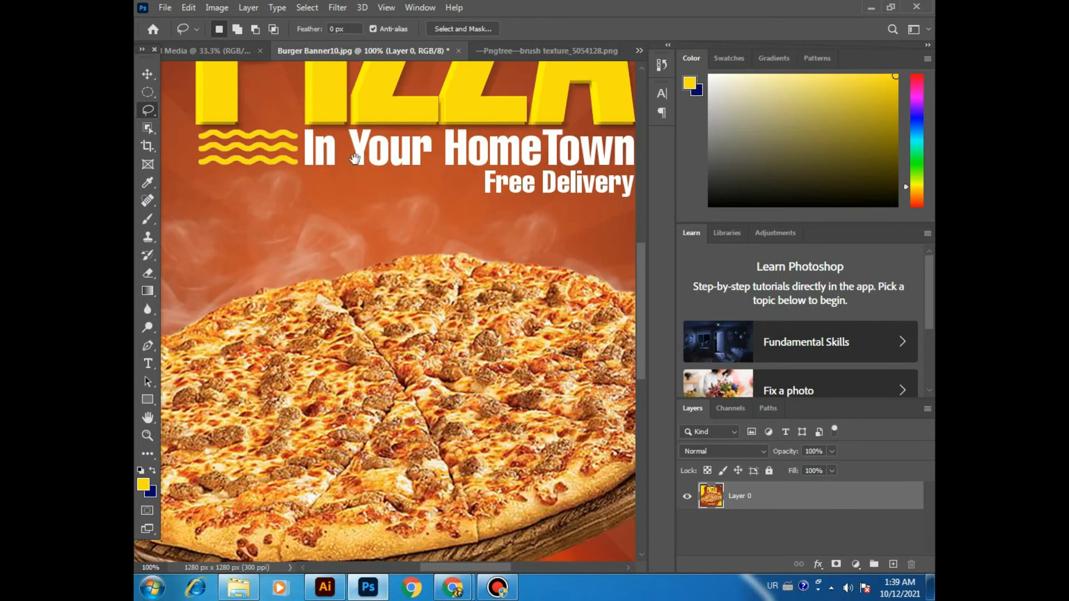
scroll(355, 159, "up", 5)
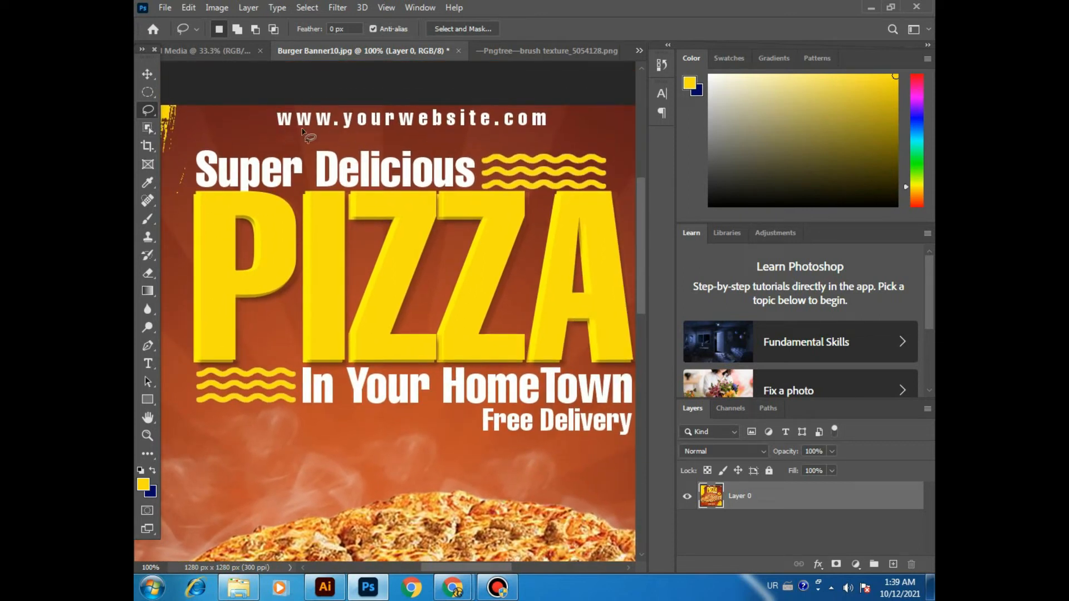
left_click(155, 110)
left_click(178, 110)
mouse_move(273, 94)
left_mouse_down()
mouse_move(270, 127)
mouse_move(294, 131)
mouse_move(550, 128)
mouse_move(556, 116)
mouse_move(526, 100)
mouse_move(259, 102)
mouse_move(272, 128)
mouse_move(315, 135)
mouse_move(568, 128)
left_mouse_up()
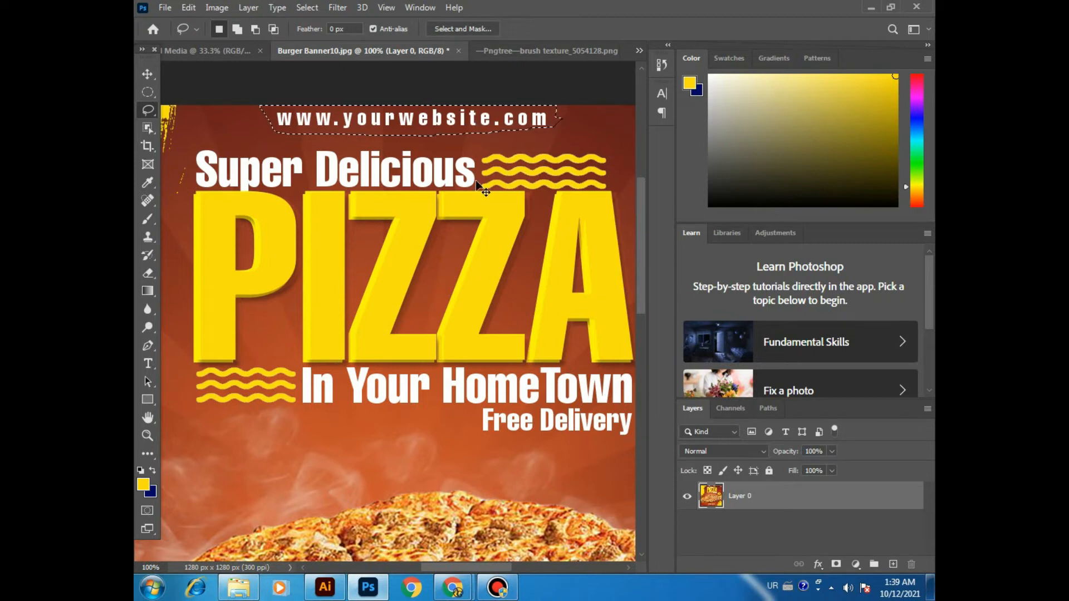
key("ctrl+j")
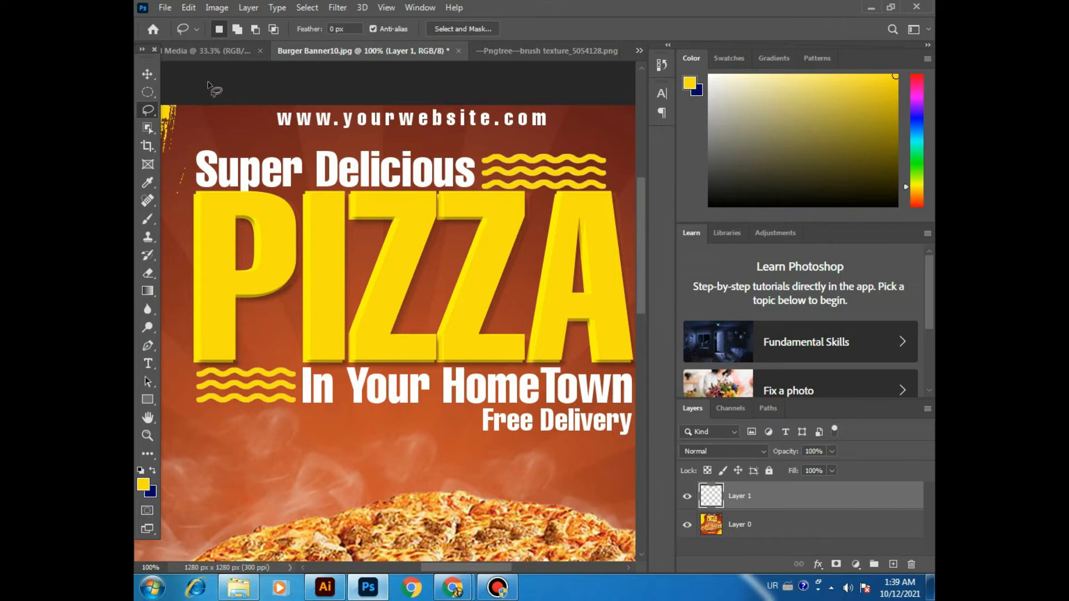
Step: Hide Layer 0 and move the copied website text piece down from the banner's upper edge
left_click(687, 526)
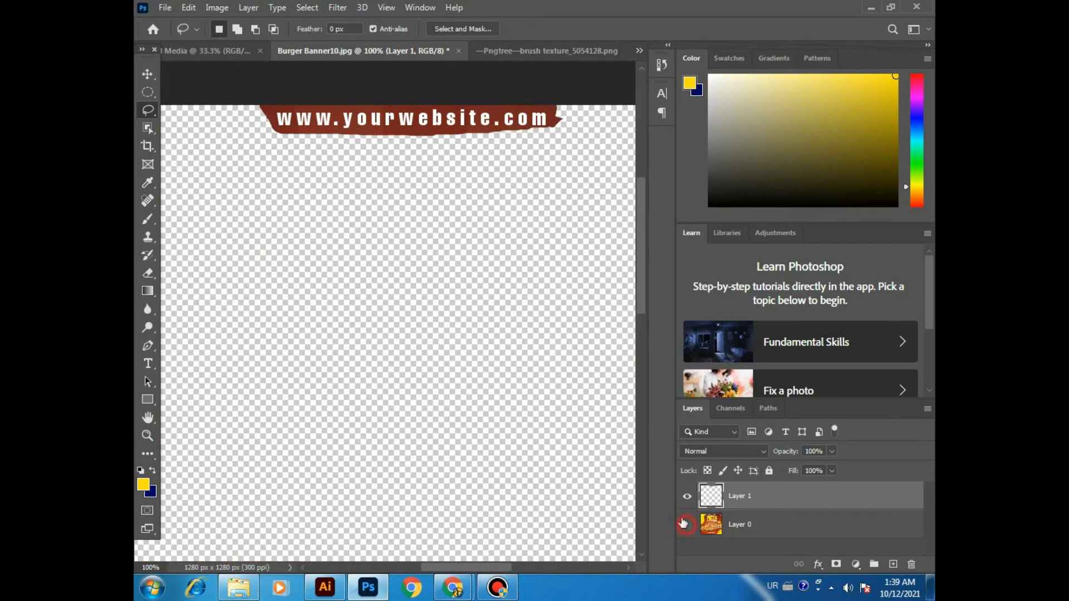
left_click(147, 74)
left_click_drag(437, 121, 456, 251)
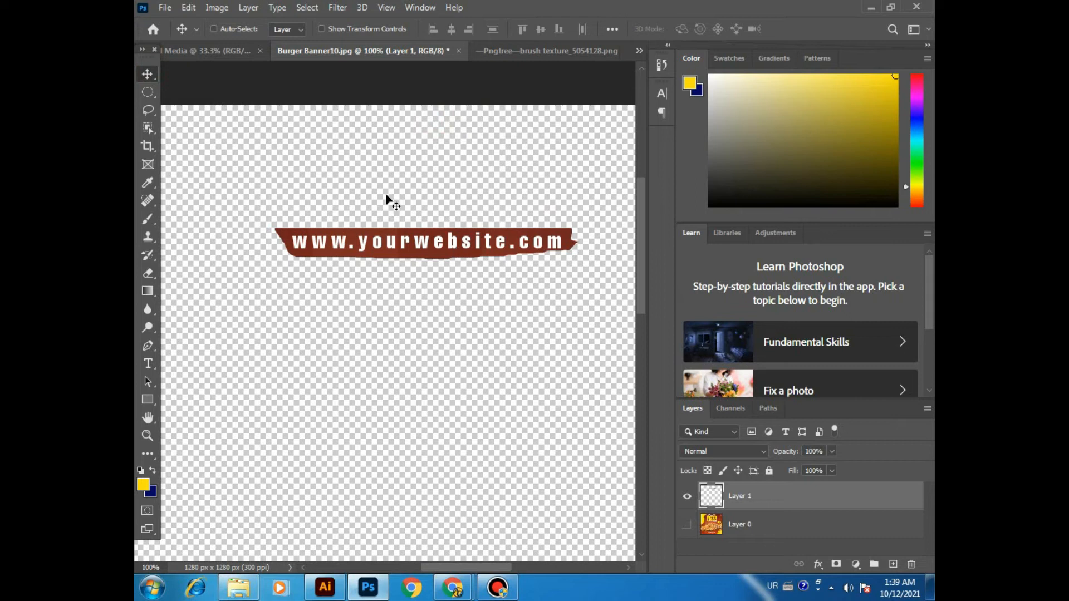
Step: Compare the text's position by undoing and redoing the move, and finally undo both the move and the hiding of Layer 0
key("ctrl+z")
key("ctrl+shift+z")
key("ctrl+z")
key("ctrl+shift+z")
key("ctrl+z")
key("ctrl+z")
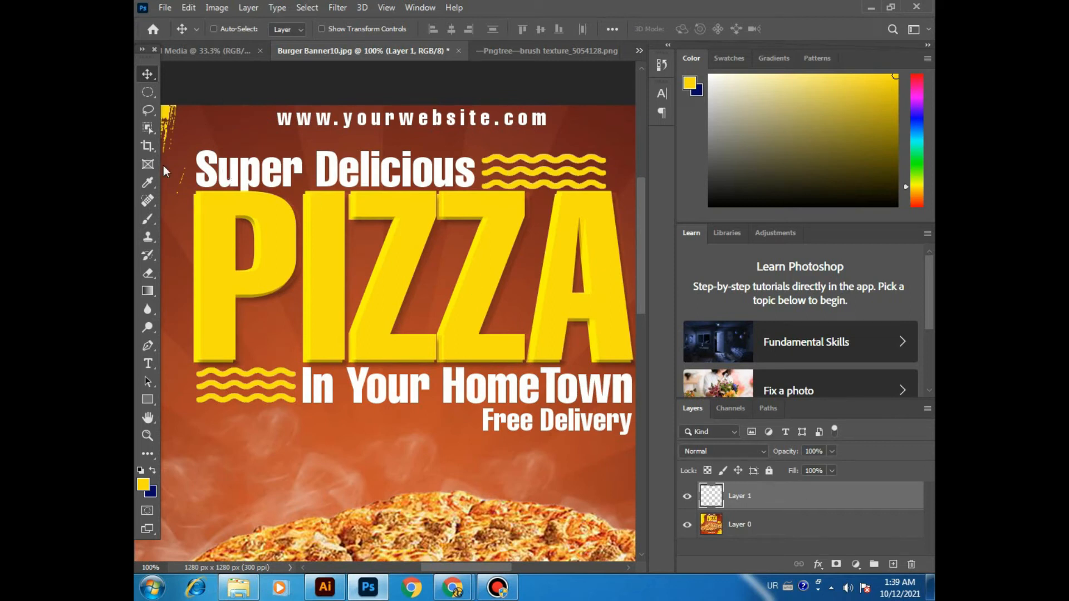
left_click(147, 92)
right_click(147, 92)
left_click(212, 92)
left_click_drag(261, 104, 553, 136)
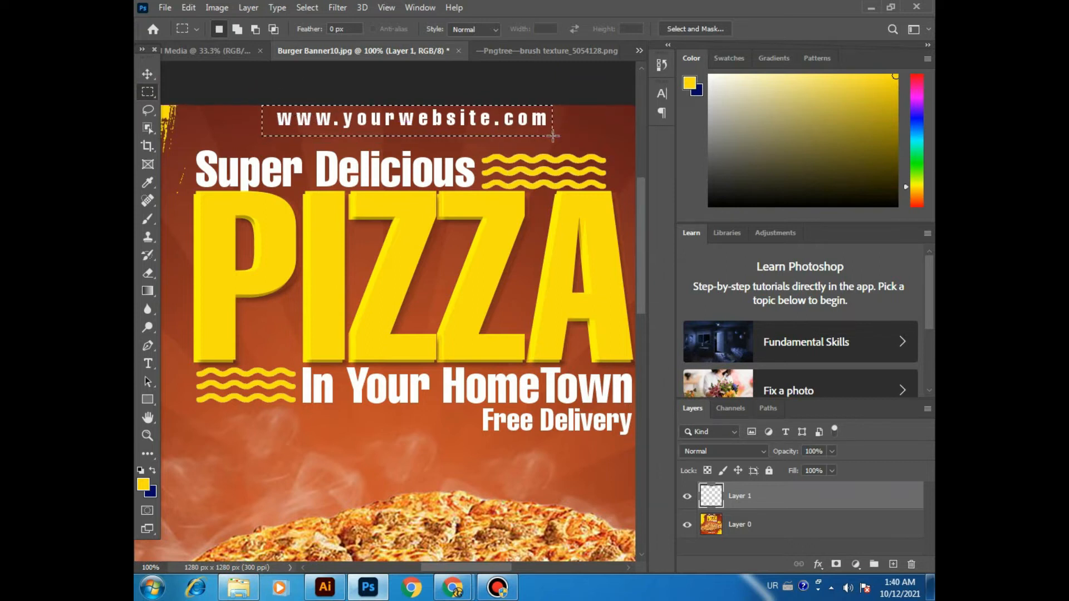
key("ctrl+shift+alt+n")
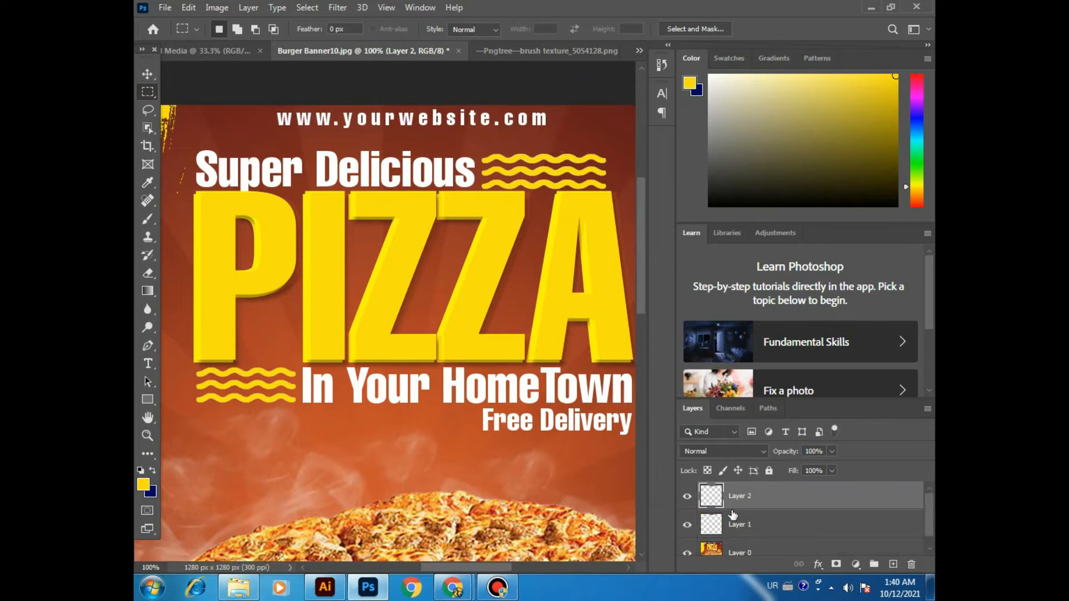
Step: Hide Layer 0 and delete Layer 1, leaving the newest website text copy on Layer 2
scroll(702, 532, "down", 1)
left_click(688, 541)
left_click(687, 514)
left_click(735, 519)
key("Delete")
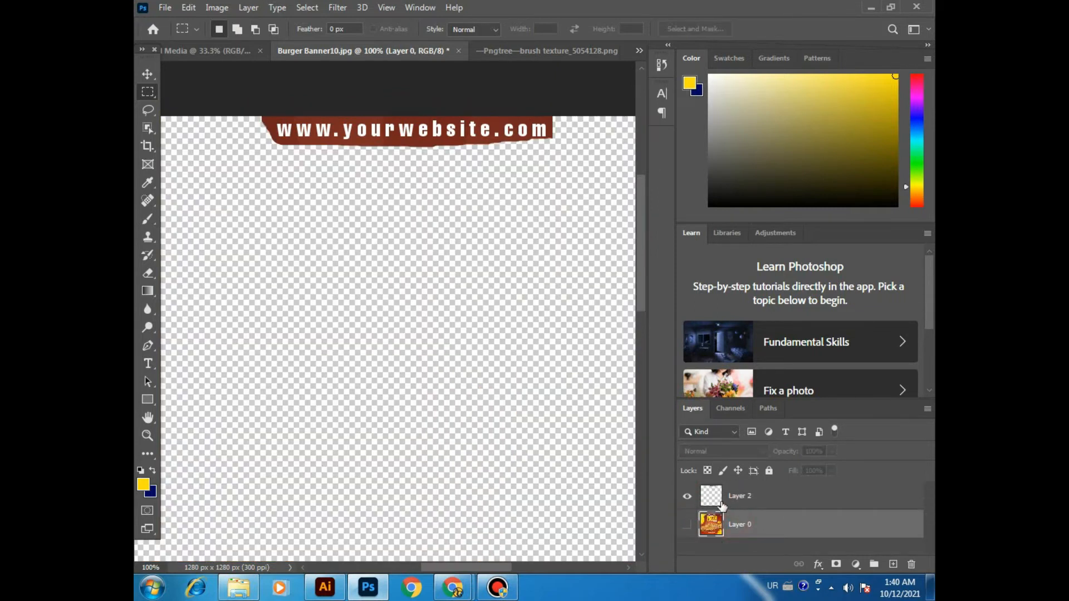
Step: Move the website text on Layer 2 down, and undo the recent edits until Layer 1 and the visible Layer 0 are back
left_click(147, 74)
left_click_drag(423, 160, 398, 210)
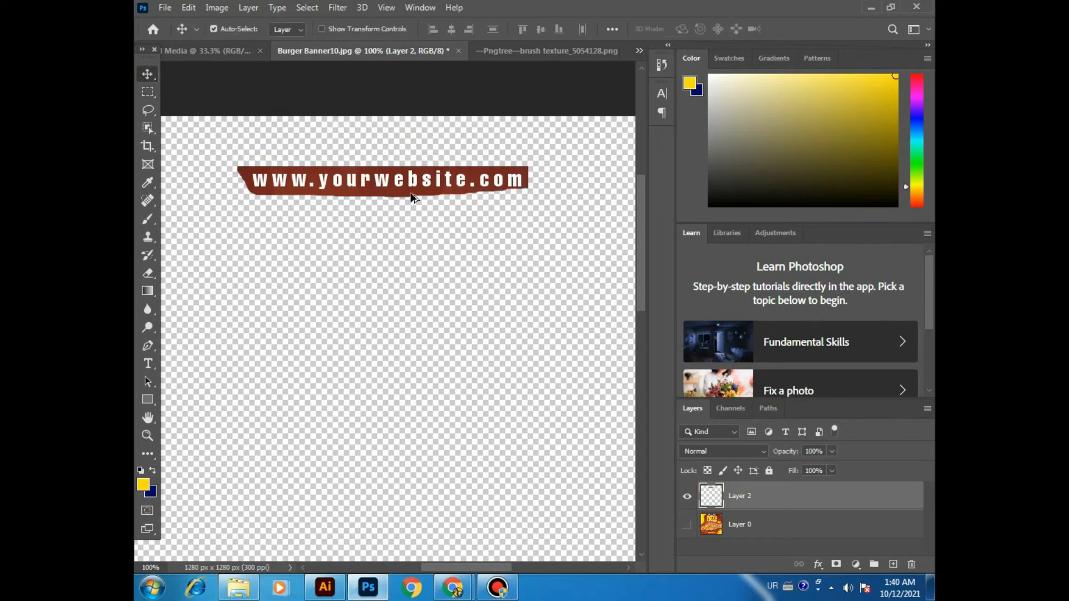
key("ctrl+z")
key("ctrl+z")
key("ctrl+z")
key("ctrl+z")
key("ctrl+z")
key("ctrl+z")
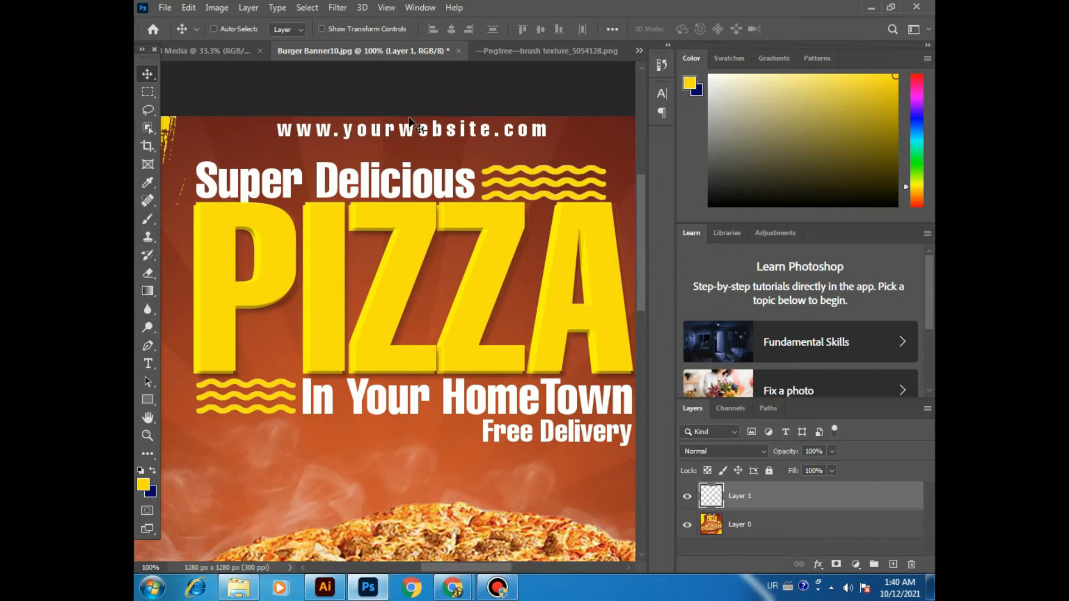
left_click_drag(147, 110, 191, 120)
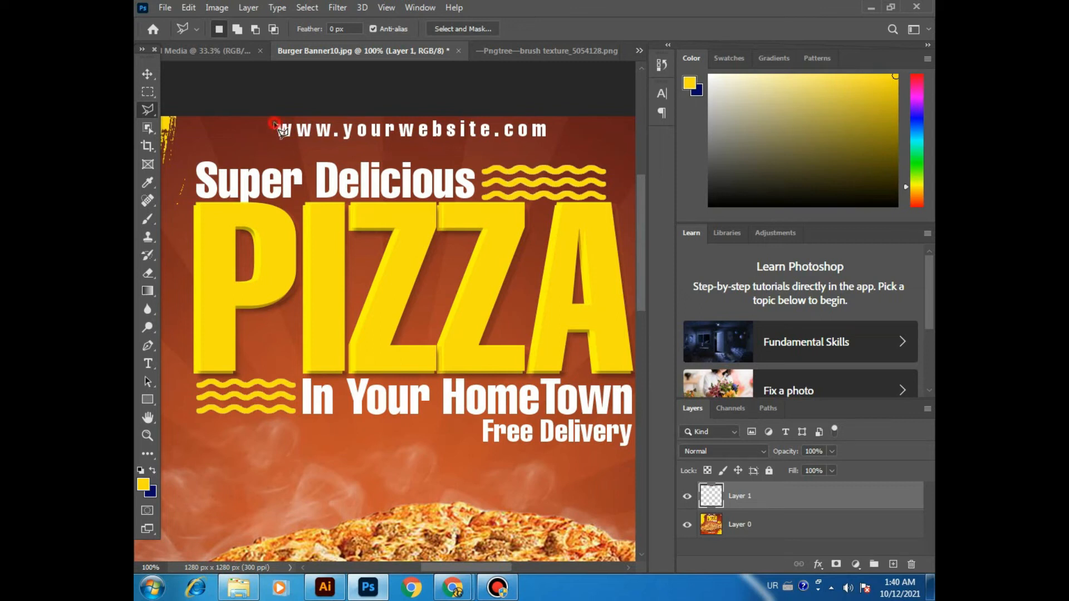
left_click(547, 124)
left_click(547, 137)
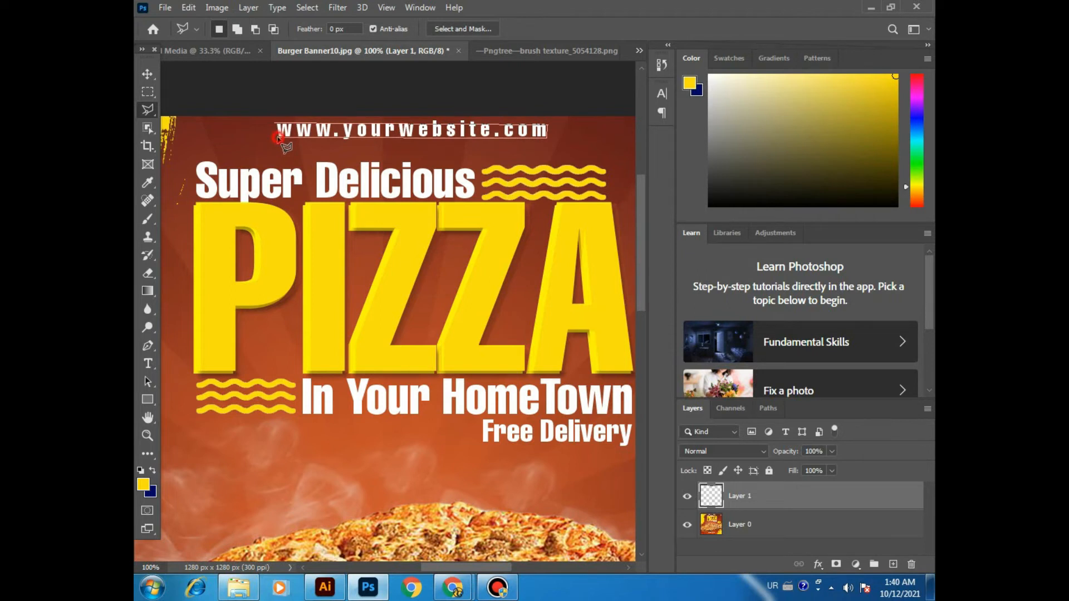
left_click(277, 128)
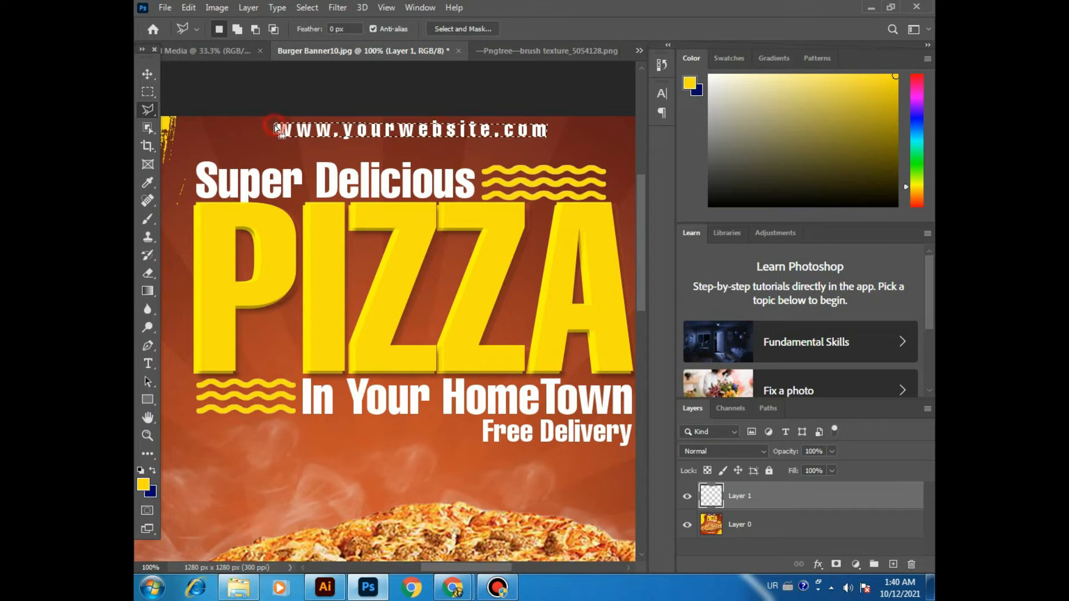
Step: Move the lassoed text piece down below the original text, clear the selection, and delete Layer 1
left_click(147, 74)
mouse_move(371, 137)
left_mouse_down()
mouse_move(364, 157)
mouse_move(282, 152)
mouse_move(374, 155)
left_mouse_up()
key("ctrl+d")
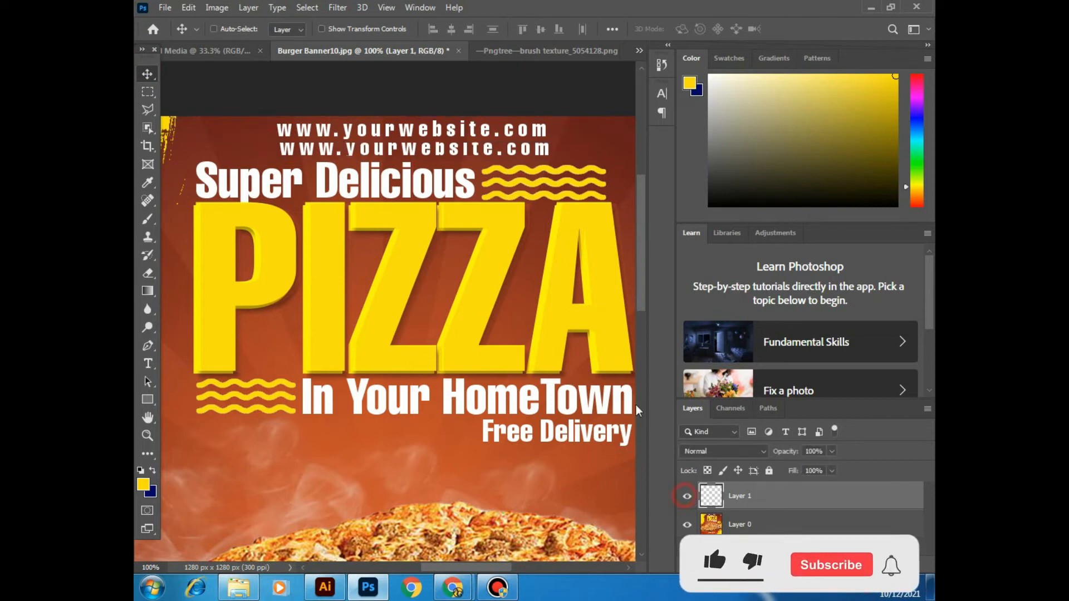
left_click_drag(372, 133, 307, 153)
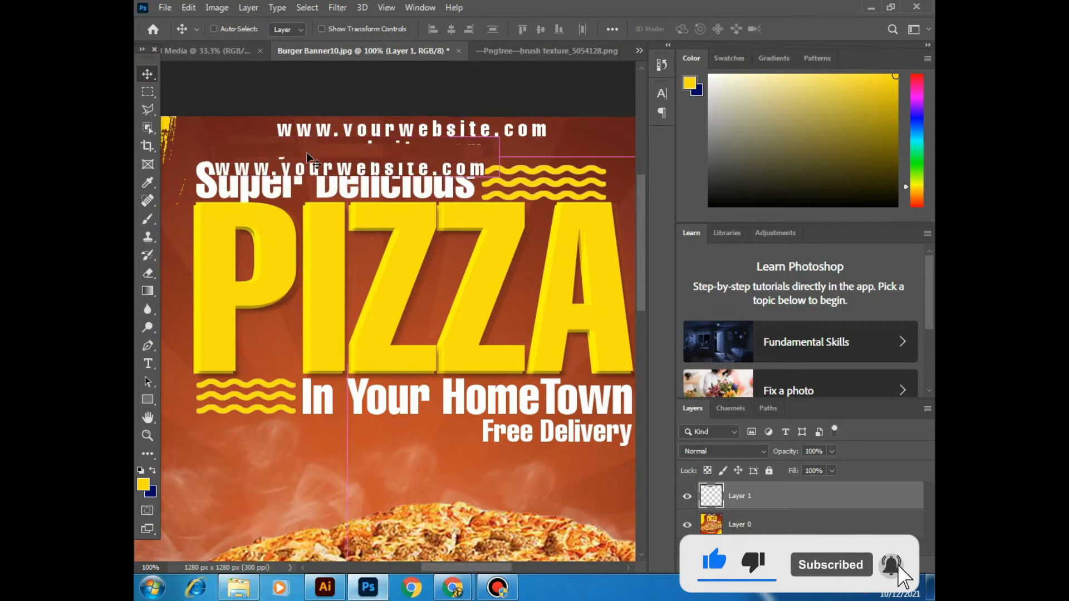
key("Delete")
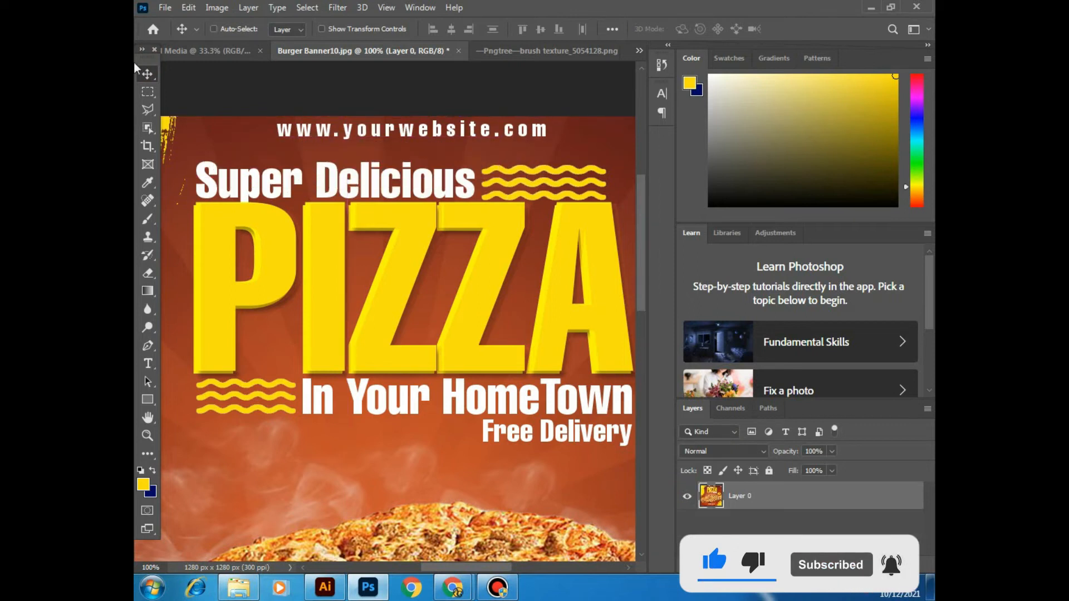
left_click(150, 129)
left_click(147, 110)
right_click(147, 110)
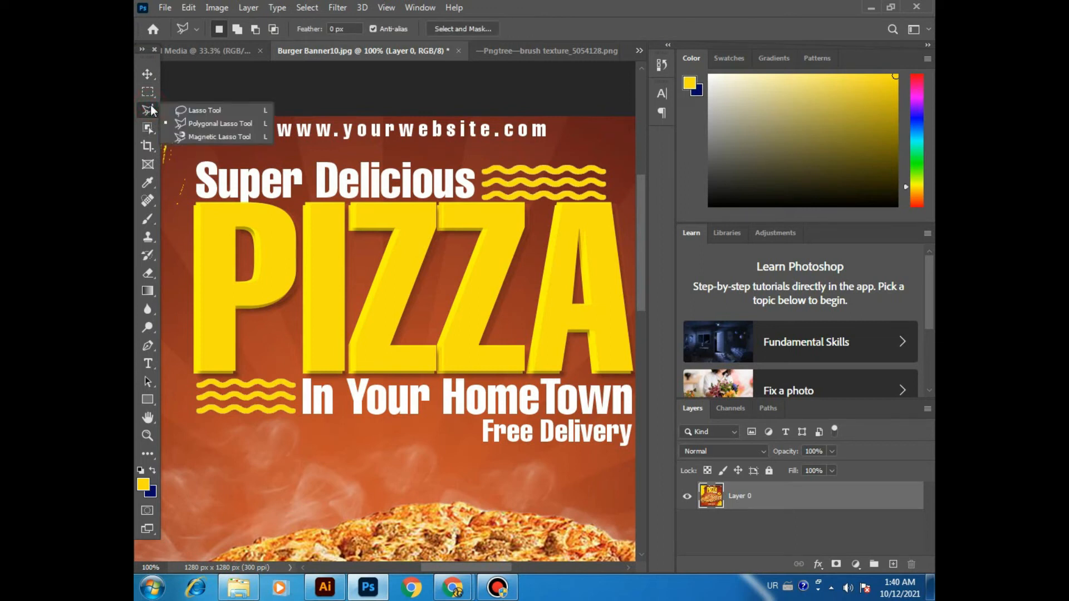
left_click(213, 140)
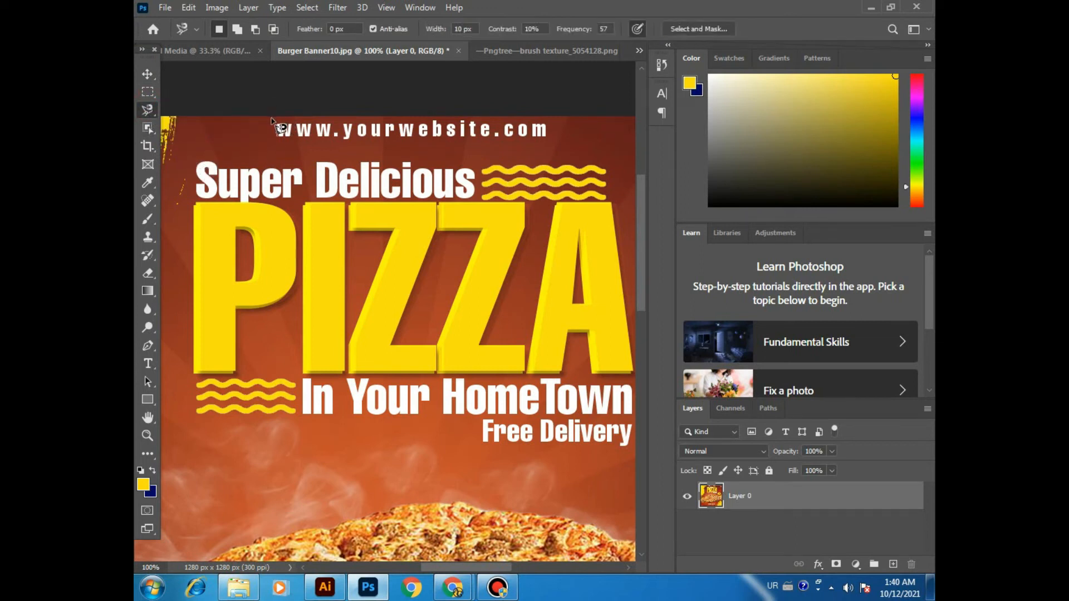
left_click(276, 122)
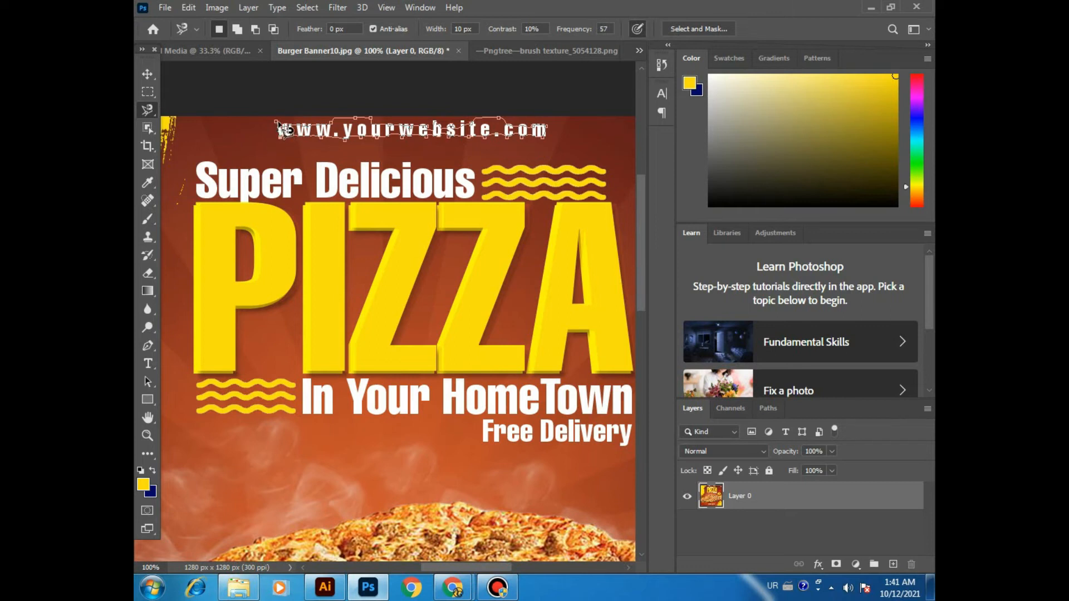
left_click(281, 125)
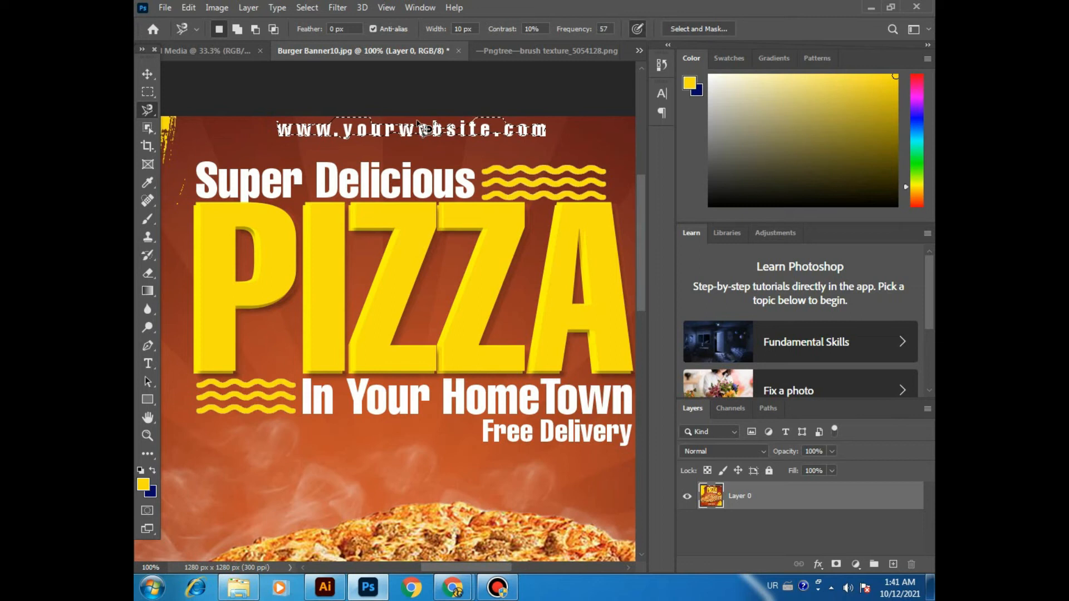
key("ctrl+d")
key("ctrl+minus")
key("ctrl+plus")
left_click(153, 109)
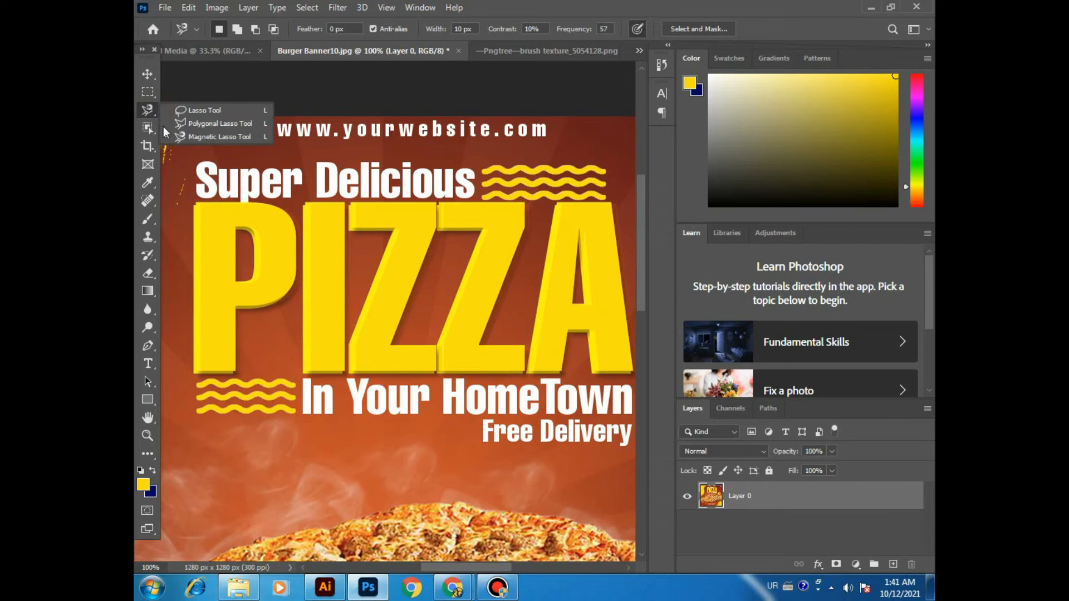
left_click(145, 97)
left_click(148, 112)
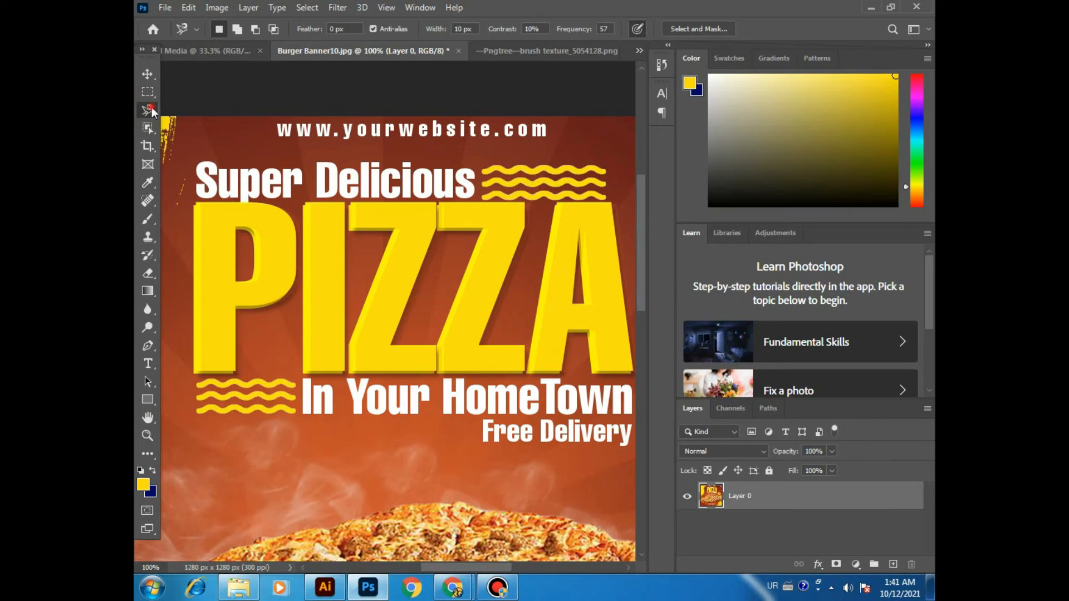
left_click(152, 109)
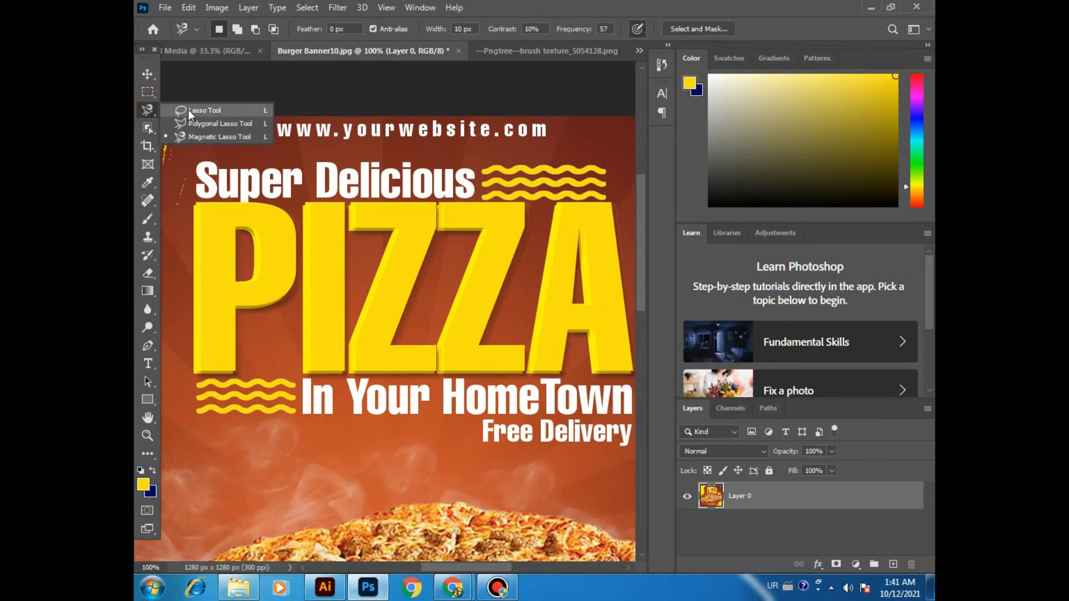
left_click(143, 95)
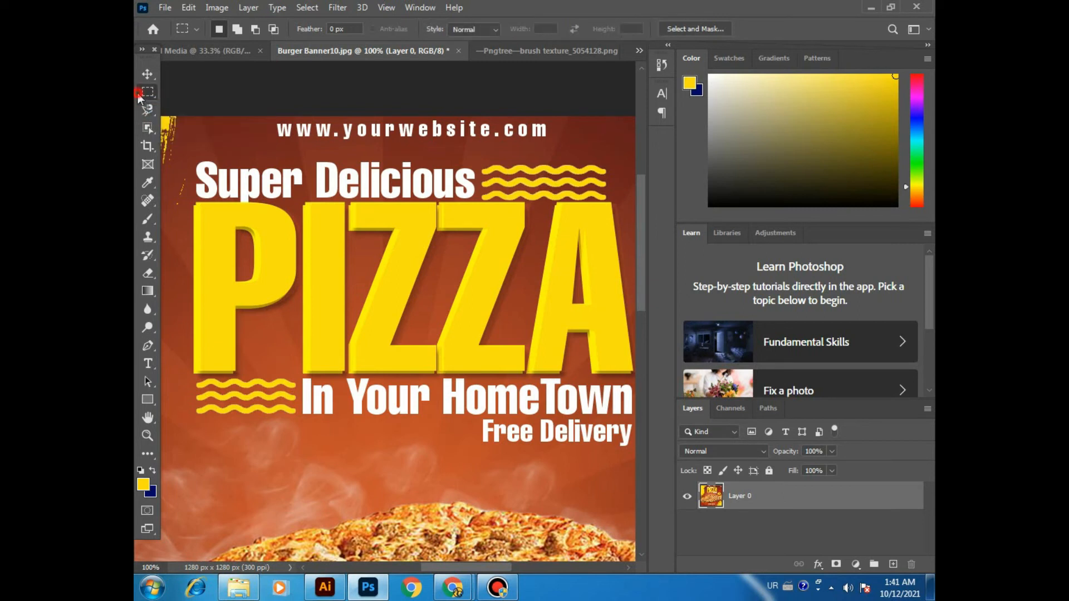
Step: Switch to the brush texture document and select the whole black brush stroke with the Object Selection tool
left_click(148, 128)
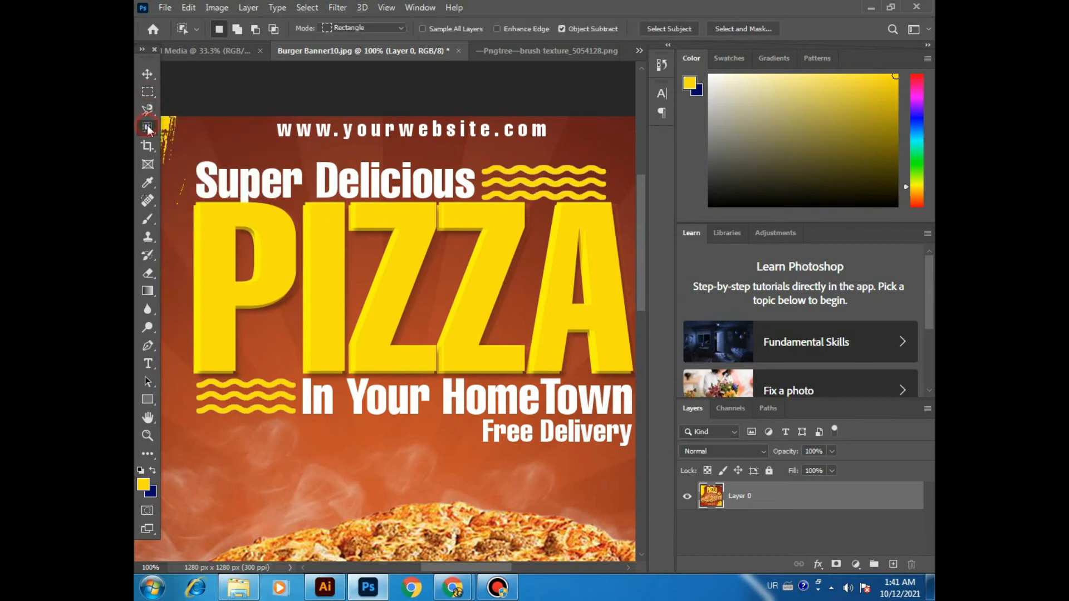
left_click(147, 128)
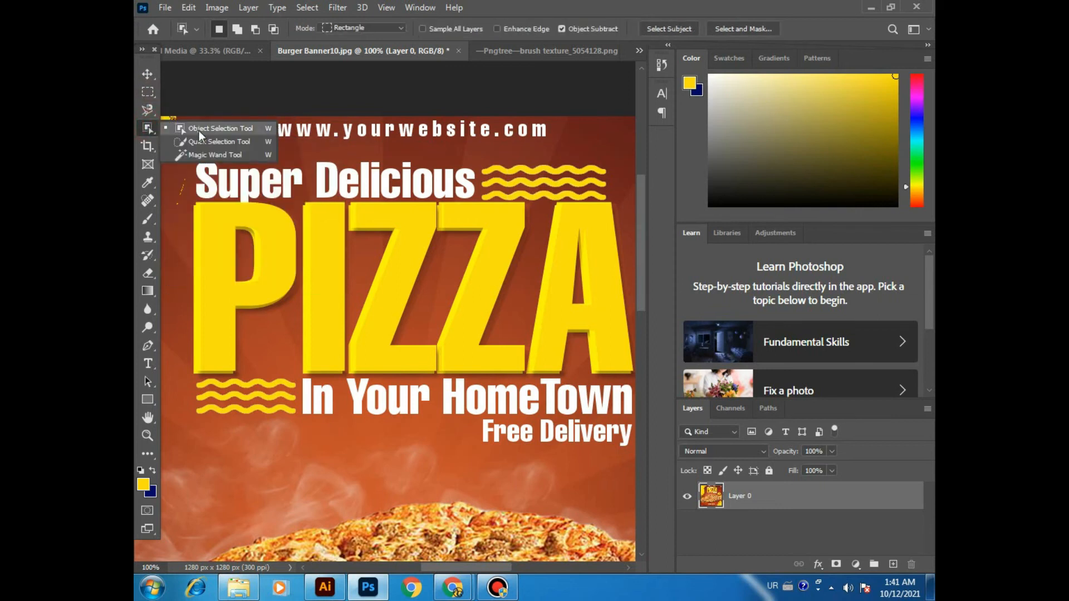
left_click(242, 130)
left_click_drag(374, 278, 346, 131)
left_click_drag(360, 239, 377, 121)
left_click(546, 50)
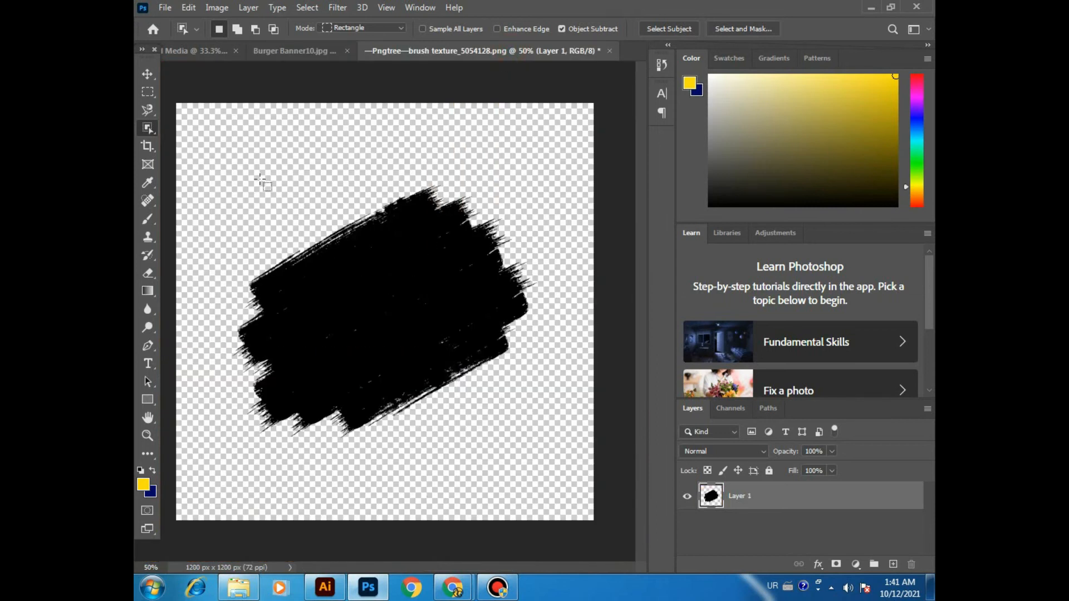
mouse_move(247, 177)
left_mouse_down()
mouse_move(418, 314)
mouse_move(501, 433)
left_mouse_up()
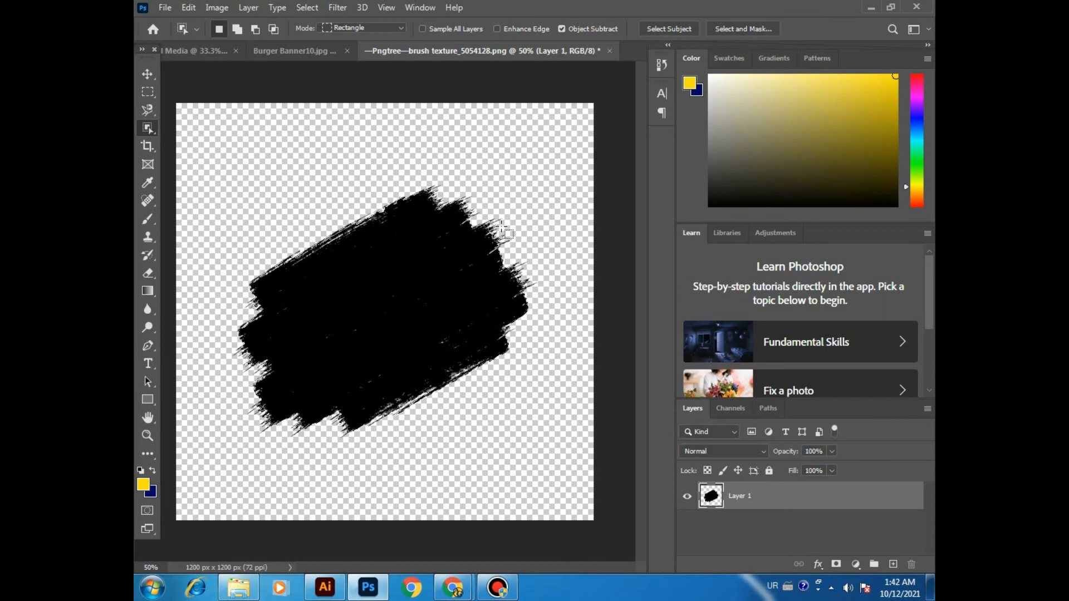
Step: Copy the selected brush stroke to a new layer and hide Layer 1
key("ctrl+plus")
key("ctrl+plus")
left_click_drag(488, 218, 343, 405)
key("ctrl+plus")
key("ctrl+plus")
left_click_drag(473, 294, 398, 370)
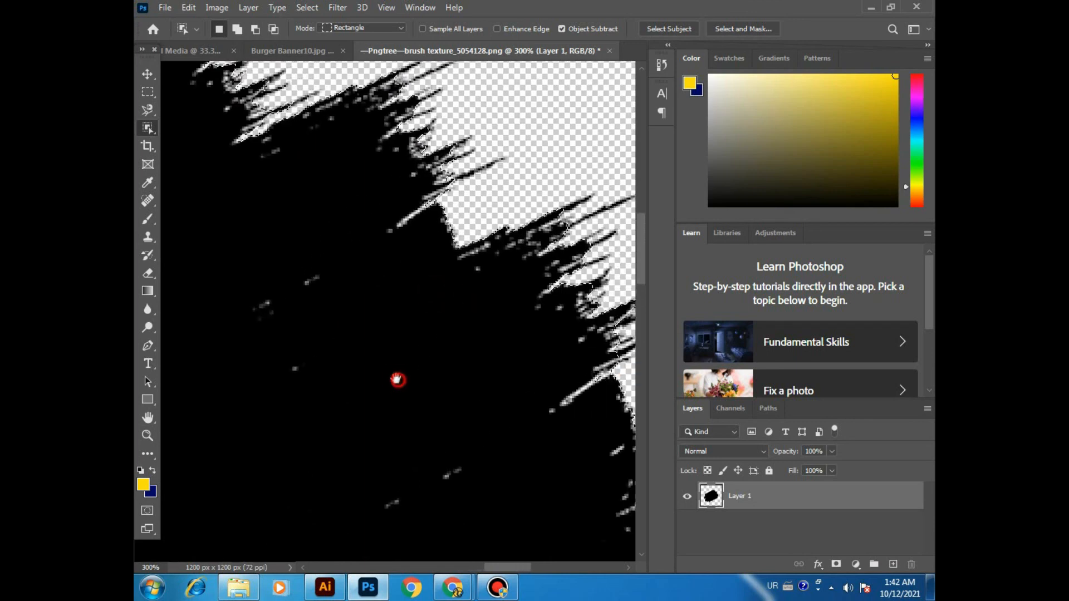
key("ctrl+minus")
key("ctrl+minus")
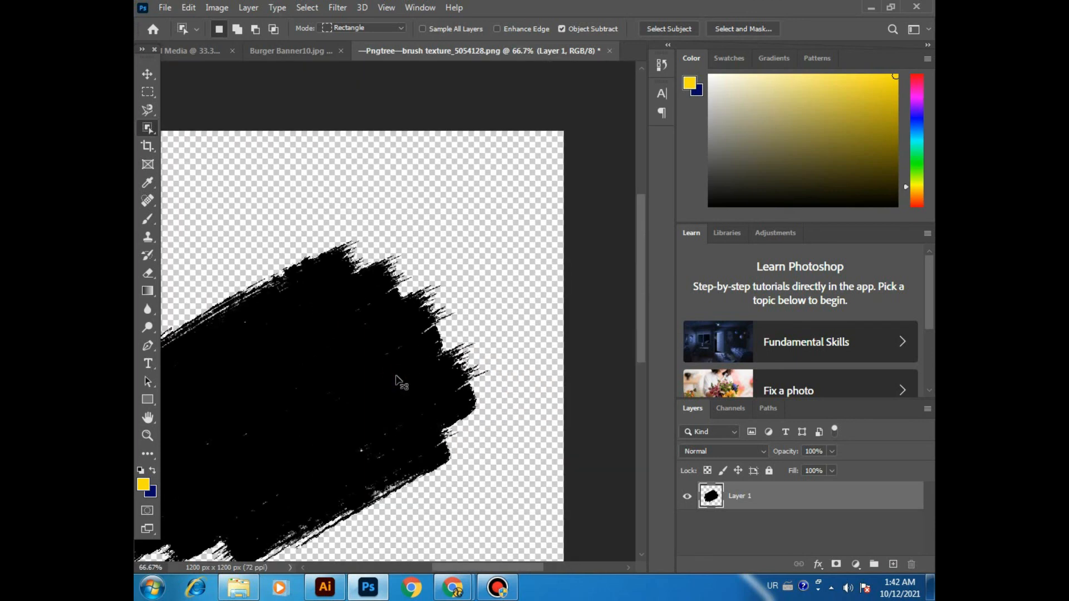
key("ctrl+minus")
key("ctrl+minus")
key("ctrl+j")
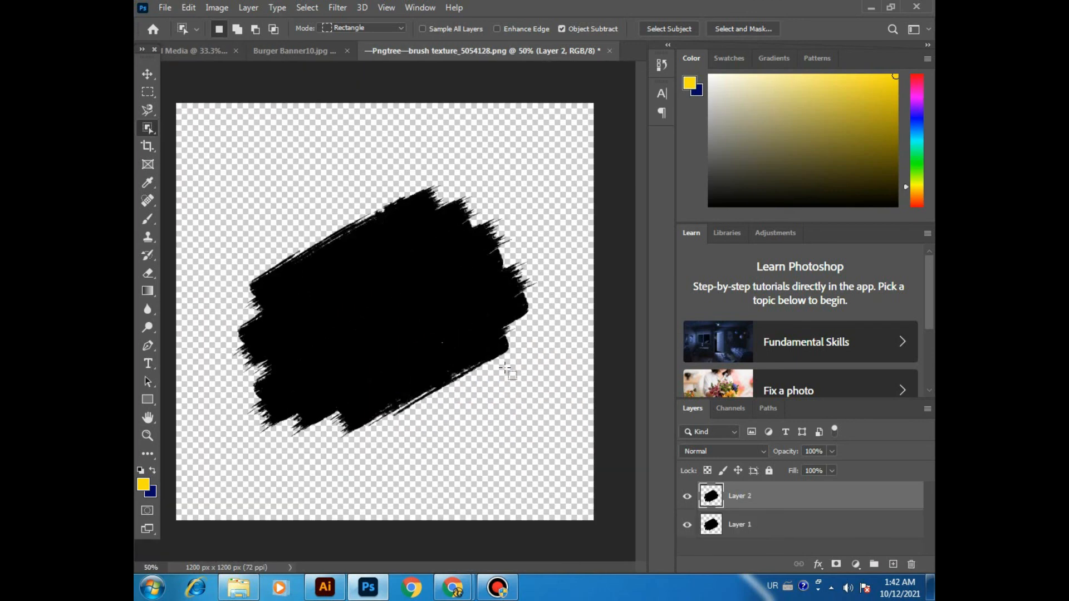
left_click(687, 526)
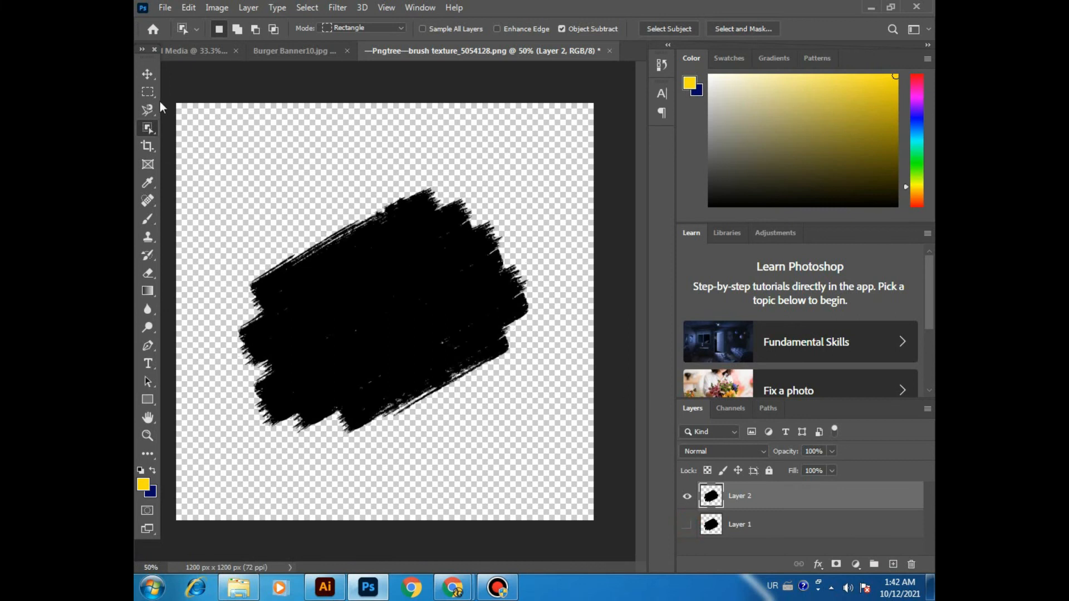
Step: Load the brush stroke on Layer 2 as a selection, fill it with the yellow foreground color, and deselect
left_click(711, 495, "ctrl")
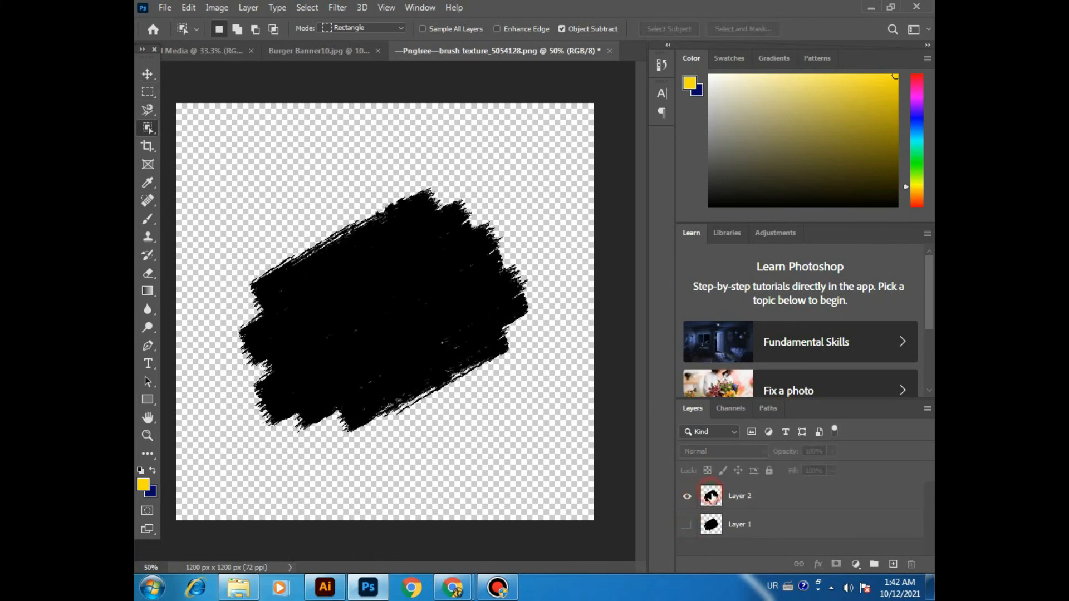
left_click(715, 497, "ctrl")
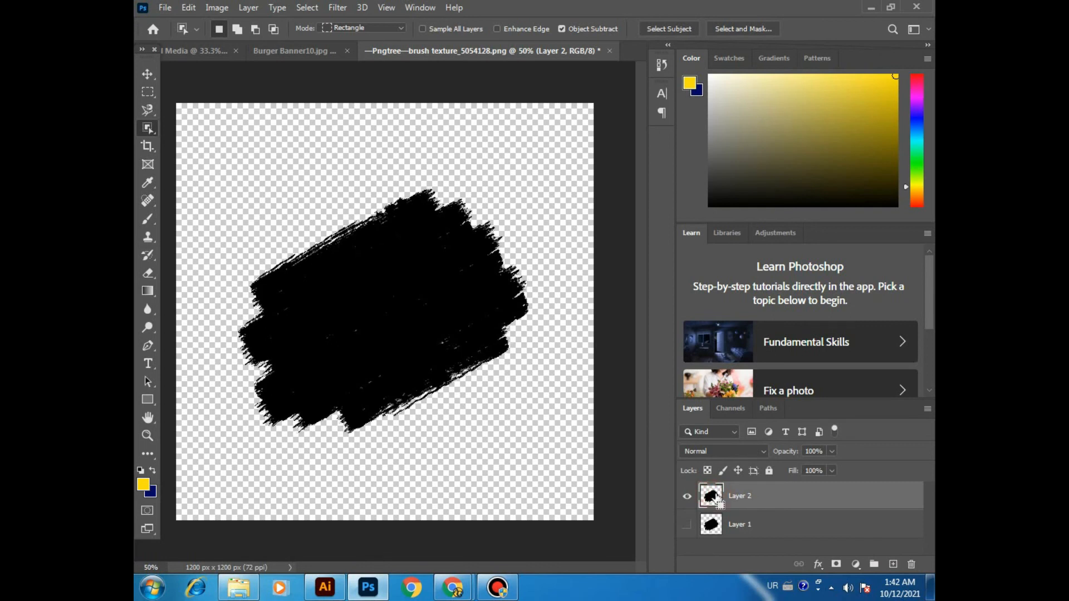
key("alt+BackSpace")
key("ctrl+d")
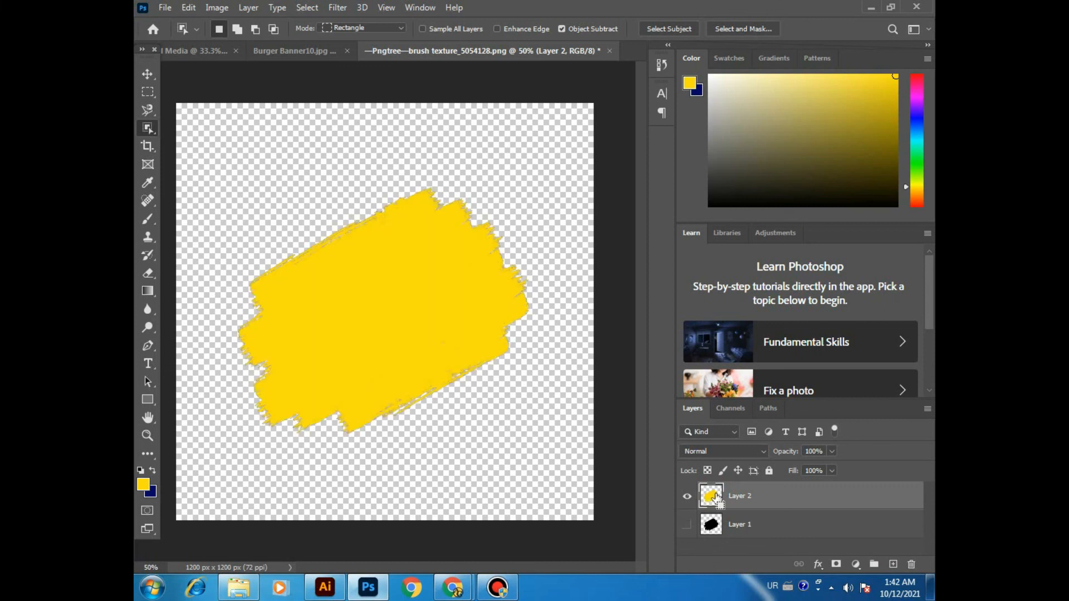
Step: Swap the foreground and background colors, refill the Layer 2 brush stroke with dark blue, and deselect
key("x")
left_click(718, 498, "ctrl")
key("alt+BackSpace")
key("ctrl+d")
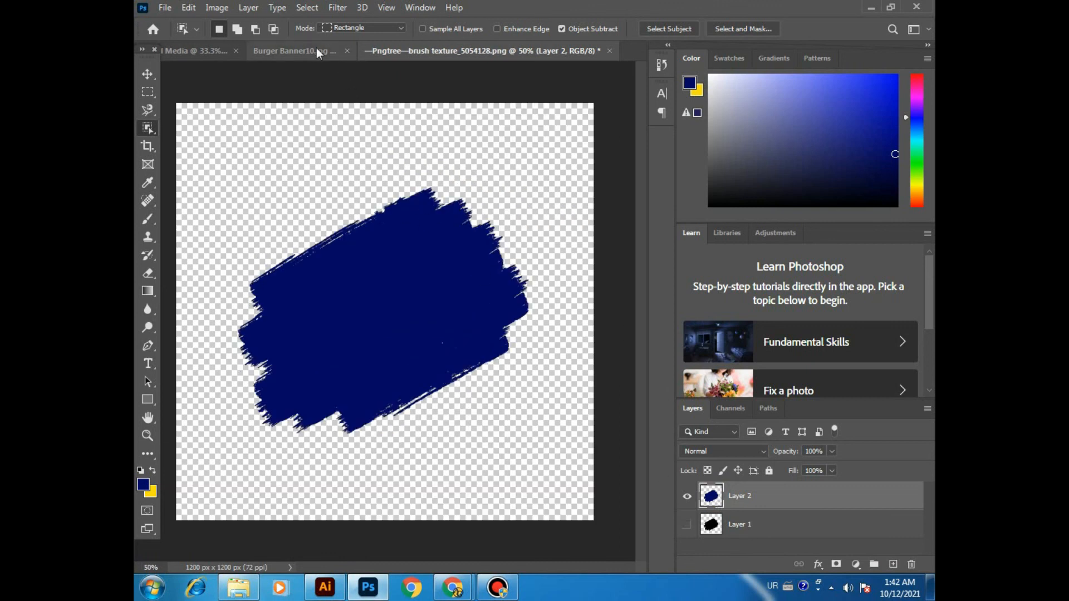
Step: Switch to the Burger Banner10.jpg document and choose the Quick Selection tool
left_click(300, 50)
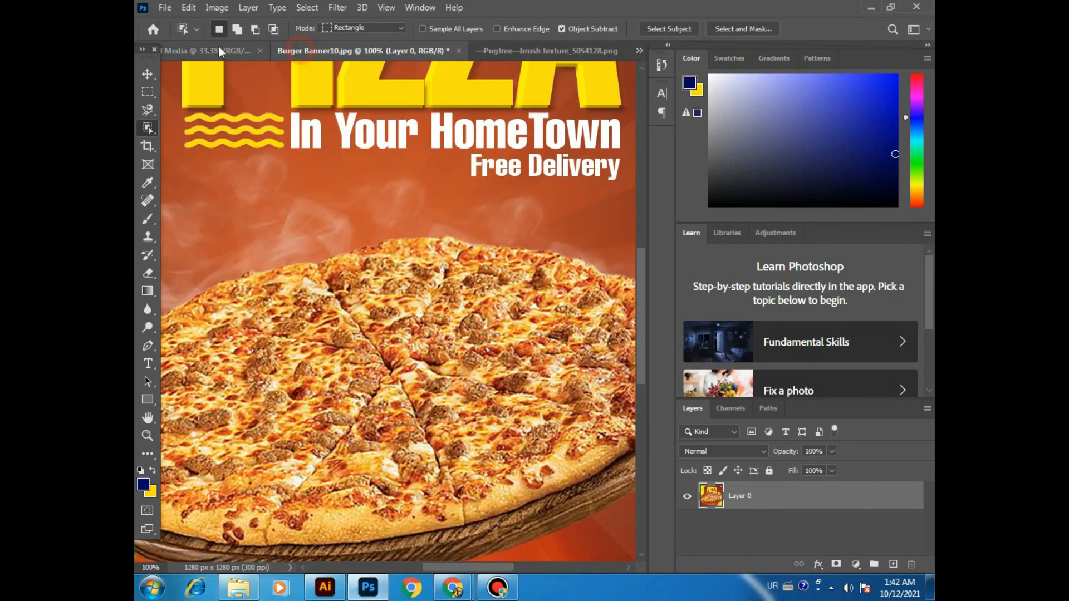
left_click(147, 129)
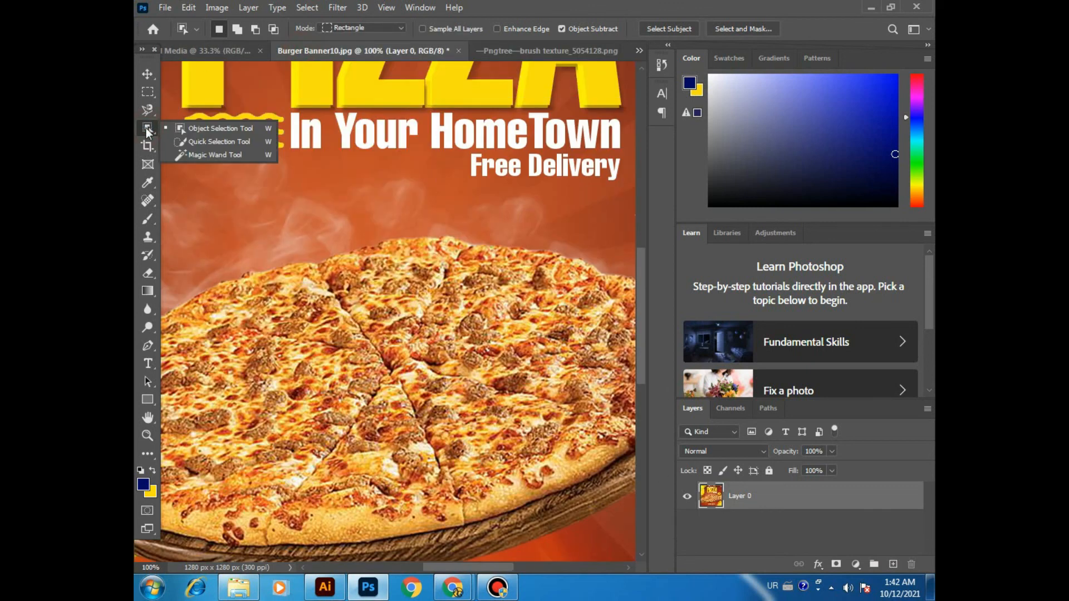
left_click(194, 143)
key("ctrl+minus")
key("ctrl+minus")
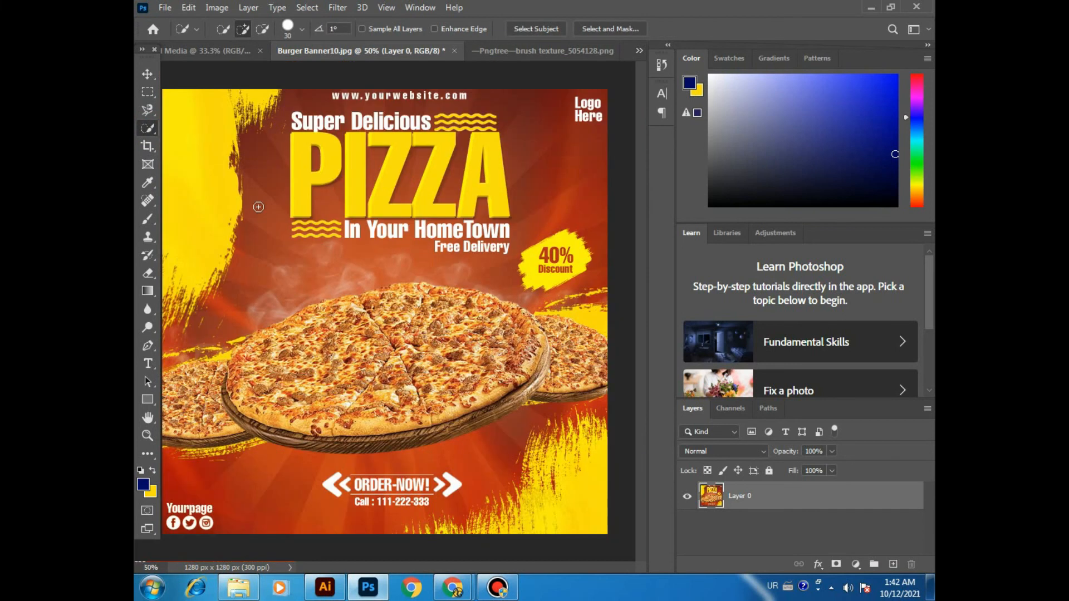
Step: Select the yellow brush area along the banner's left edge with the Quick Selection tool and clear the selection
left_click_drag(188, 102, 204, 124)
key("ctrl+plus")
key("ctrl+plus")
left_click_drag(299, 167, 494, 255)
left_click_drag(342, 102, 440, 304)
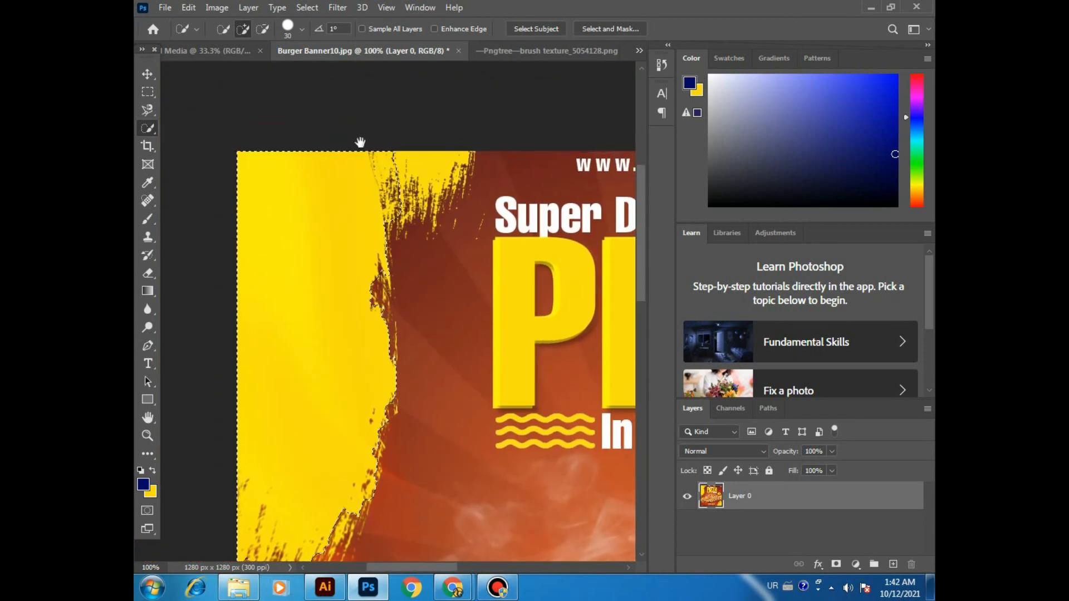
left_click_drag(373, 263, 377, 158)
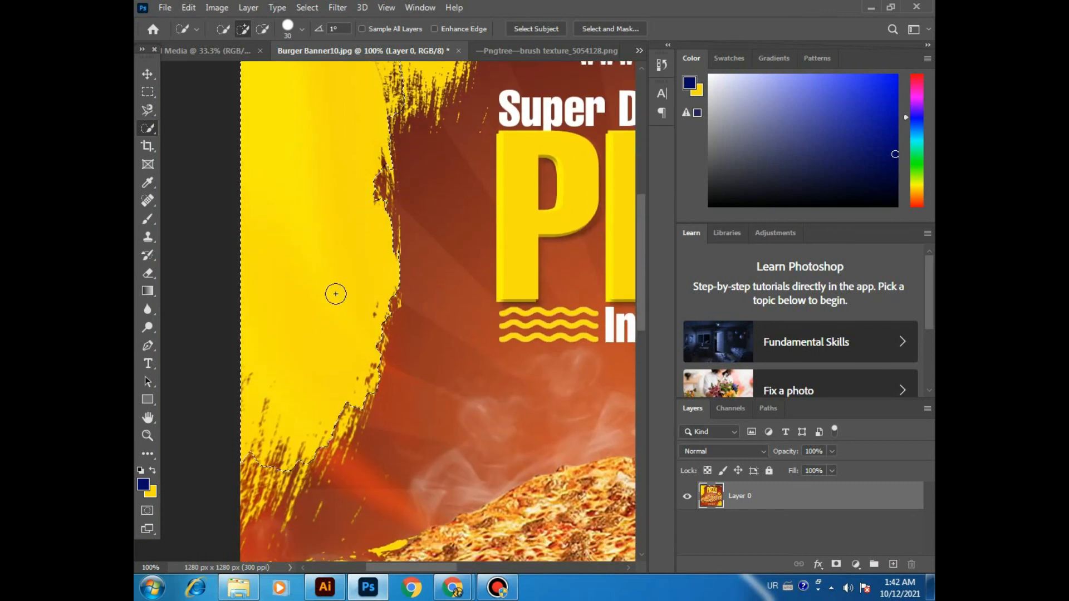
key("ctrl+d")
Step: Select the red background area below the pizzas with the Quick Selection tool and clear the selection
left_click_drag(334, 270, 326, 364)
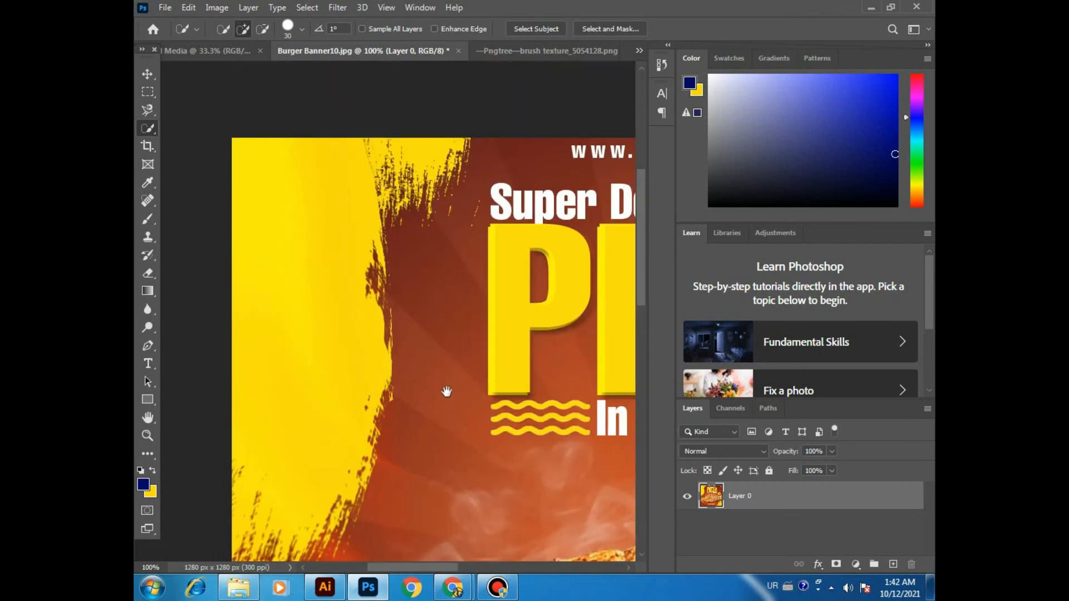
left_click_drag(446, 392, 313, 119)
key("ctrl+minus")
key("ctrl+minus")
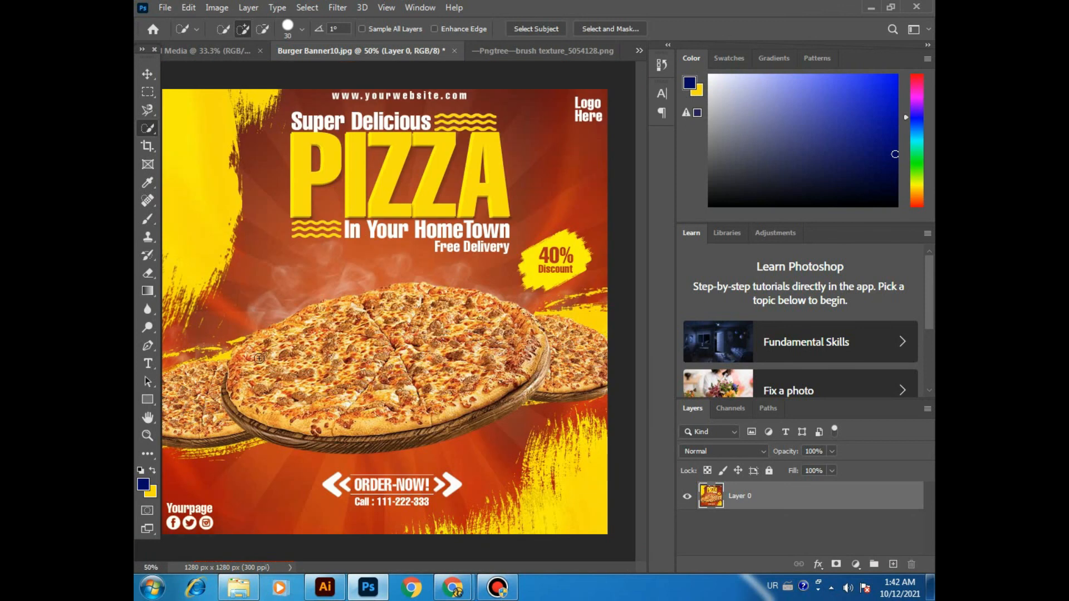
mouse_move(237, 499)
left_mouse_down()
mouse_move(292, 467)
mouse_move(441, 457)
left_mouse_up()
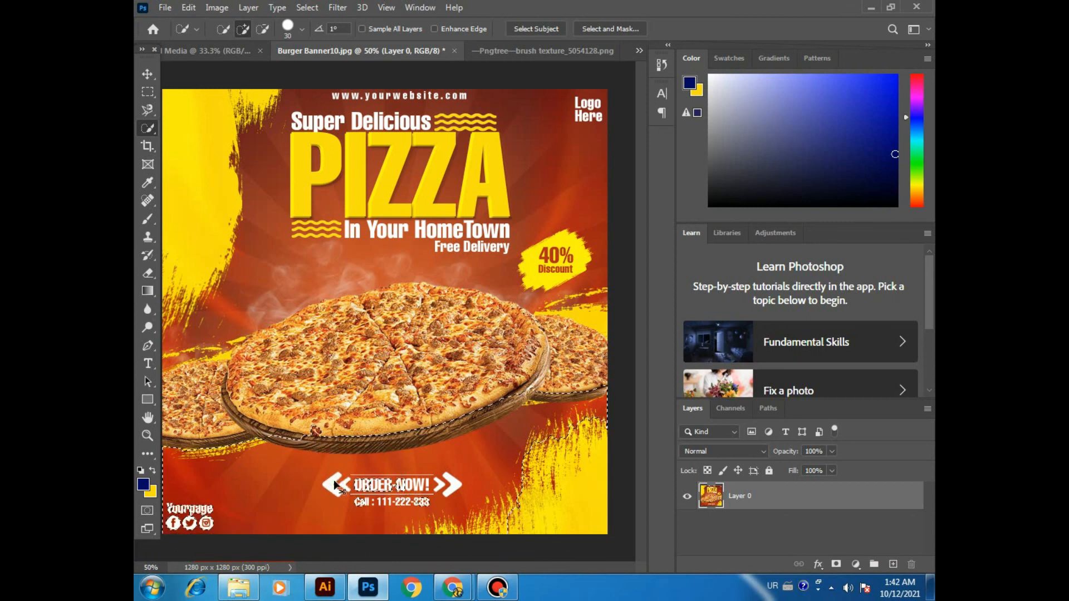
key("ctrl+d")
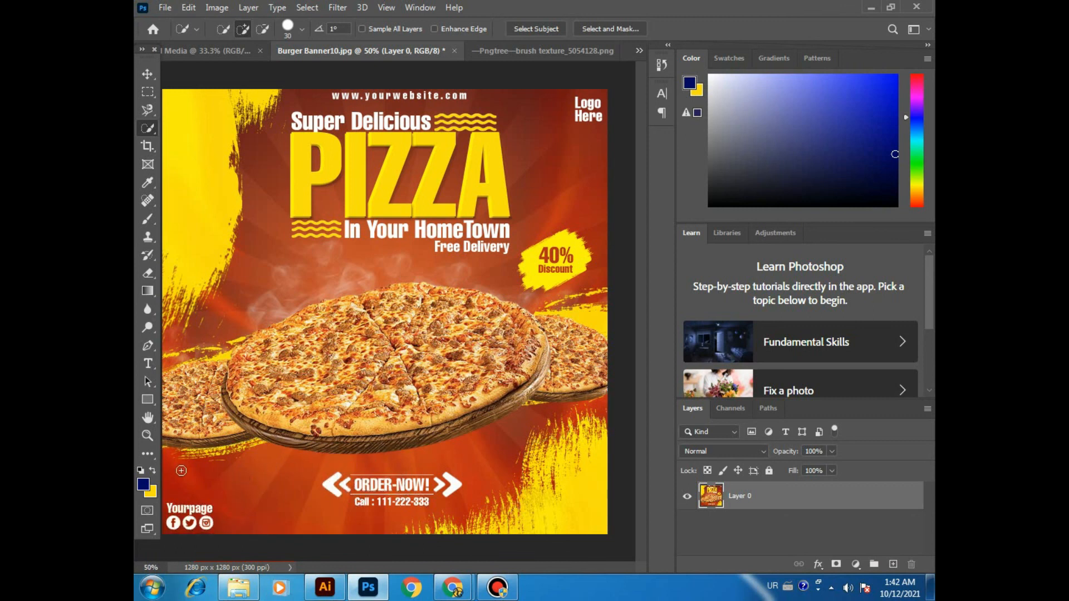
left_click_drag(178, 470, 237, 471)
key("ctrl+d")
Step: Quick-select the yellow 40% Discount badge, copy it to a new layer, and toggle Layer 0's visibility to check the copy
left_click_drag(563, 239, 581, 245)
key("ctrl+j")
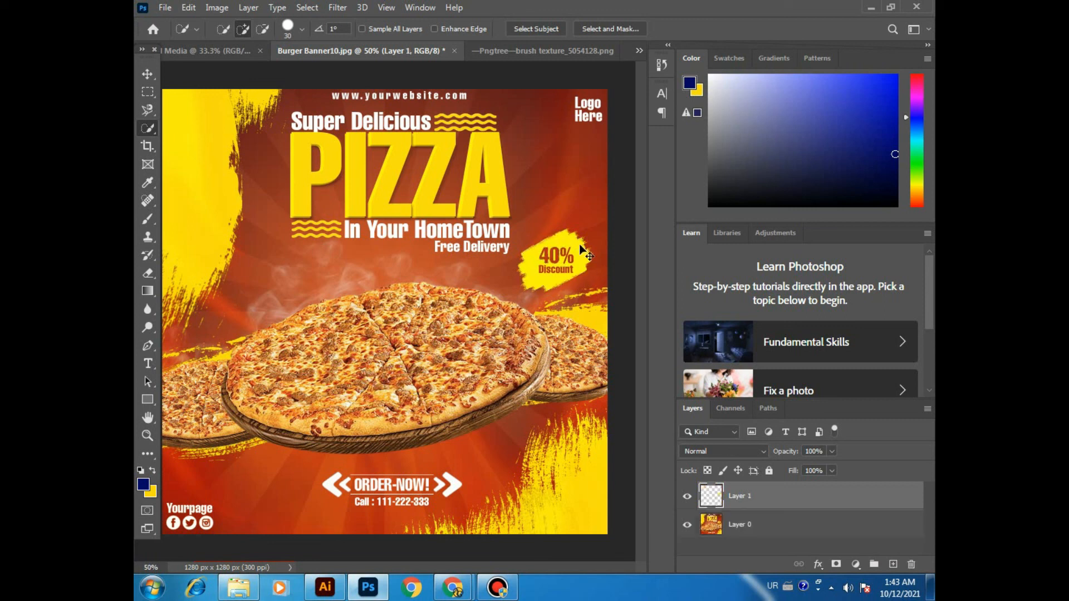
left_click(687, 524)
left_click(687, 524)
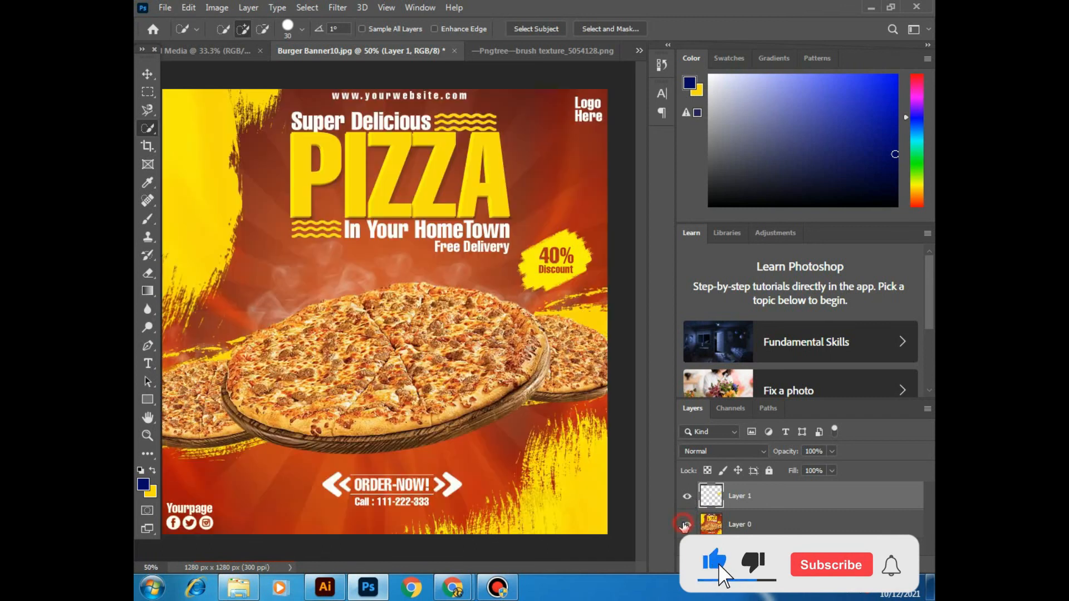
key("ctrl+plus")
key("ctrl+plus")
left_click_drag(494, 312, 308, 372)
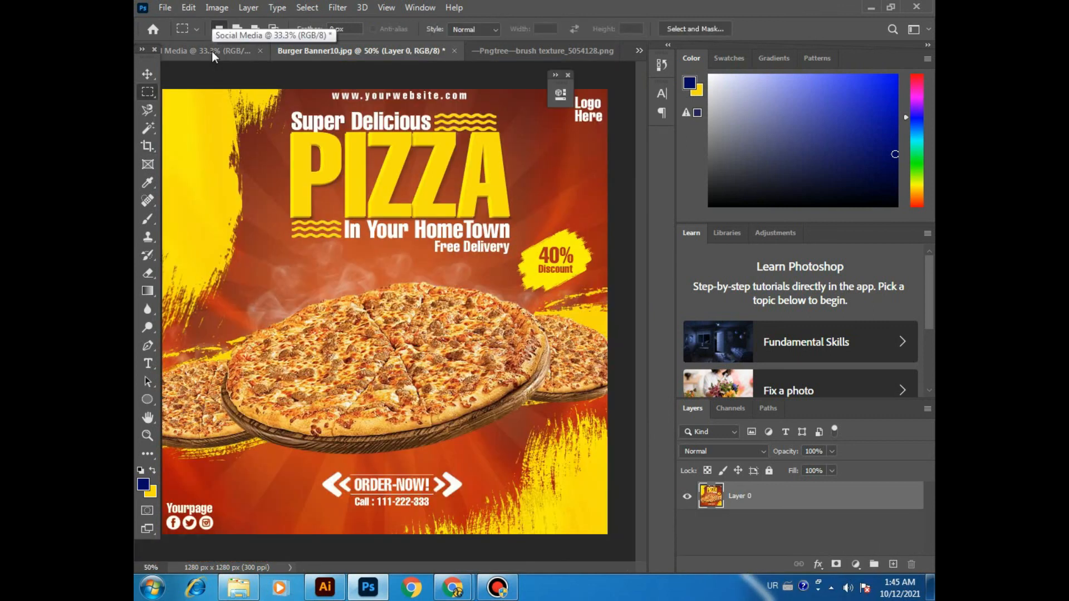
Step: Choose the Move tool in the blank Media document and show the Windows desktop
left_click(211, 51)
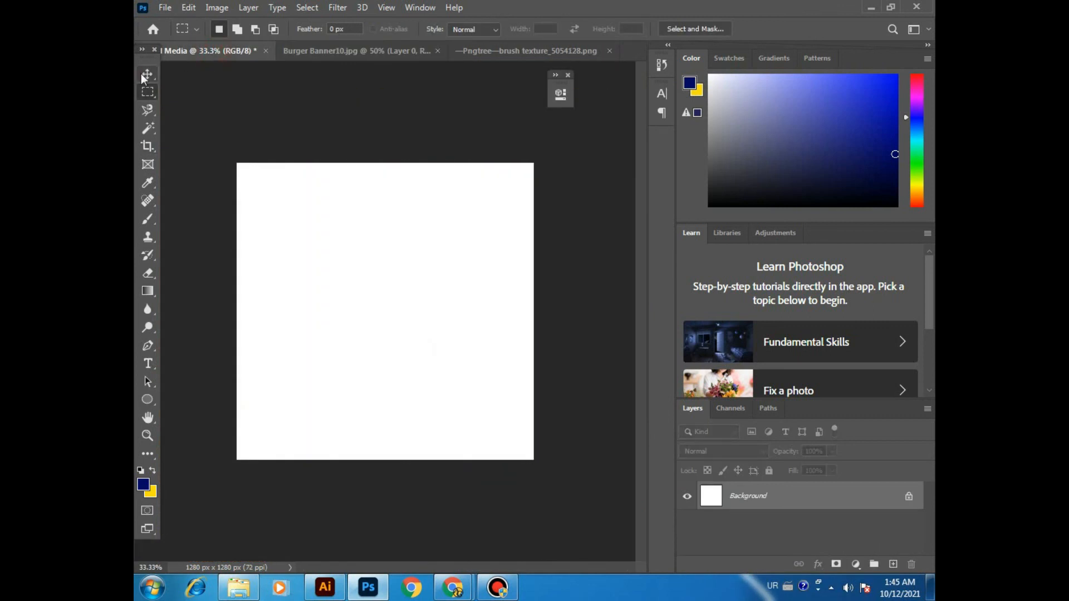
left_click(147, 74)
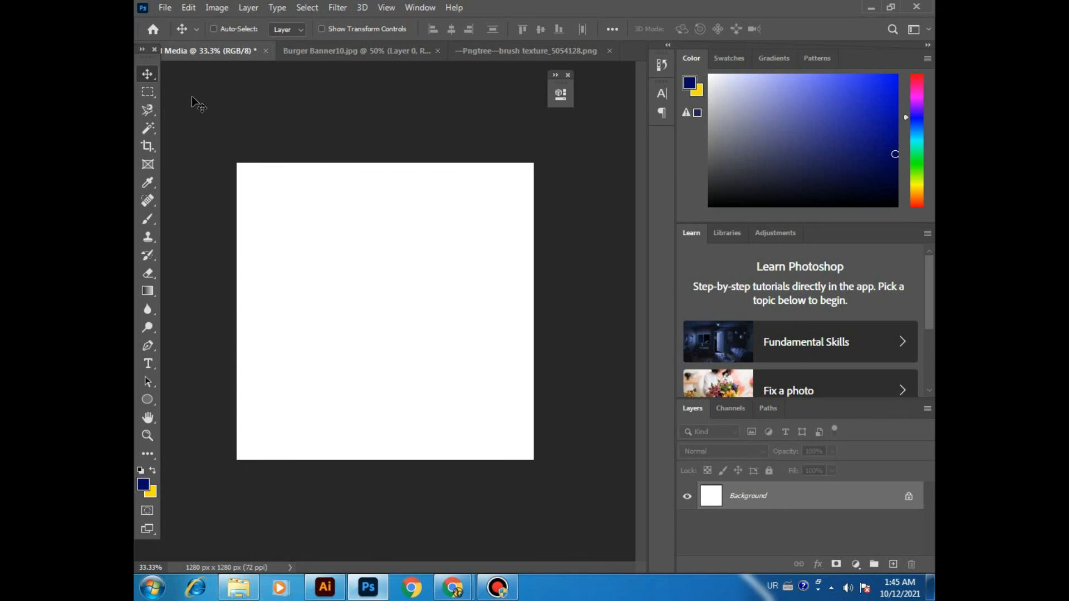
key("super+d")
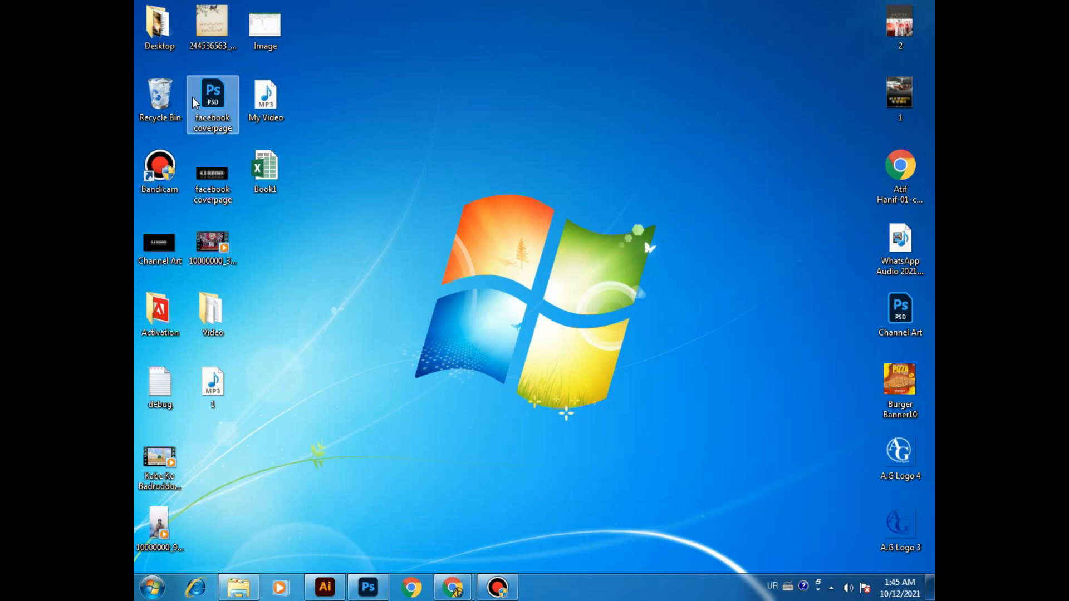